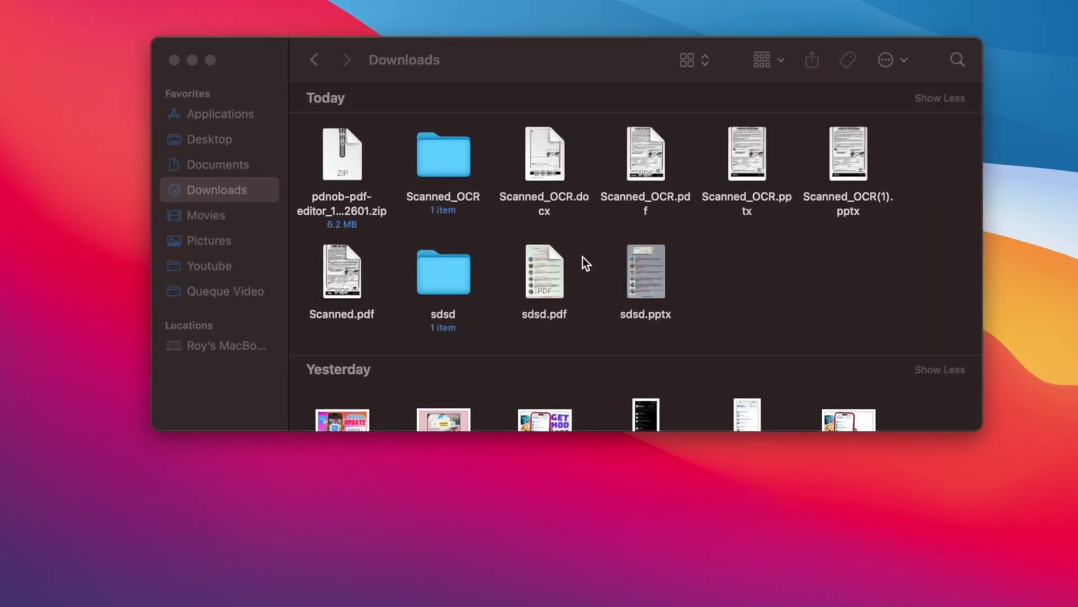
Scroll the Downloads folder down and open Scanned.pdf in Preview.
scroll(586, 285, "down", 3)
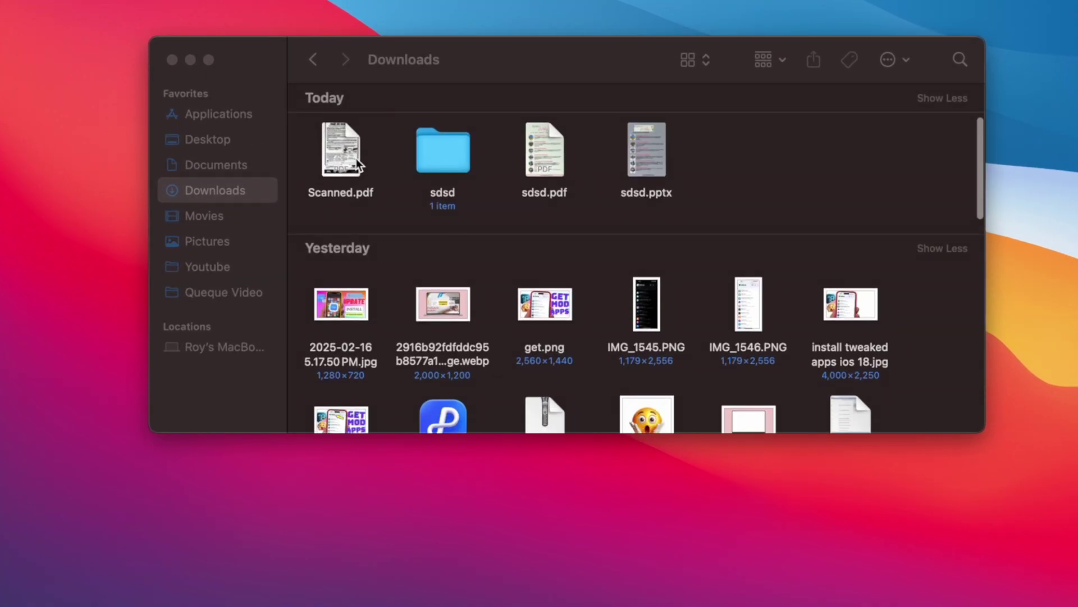
double_click(342, 145)
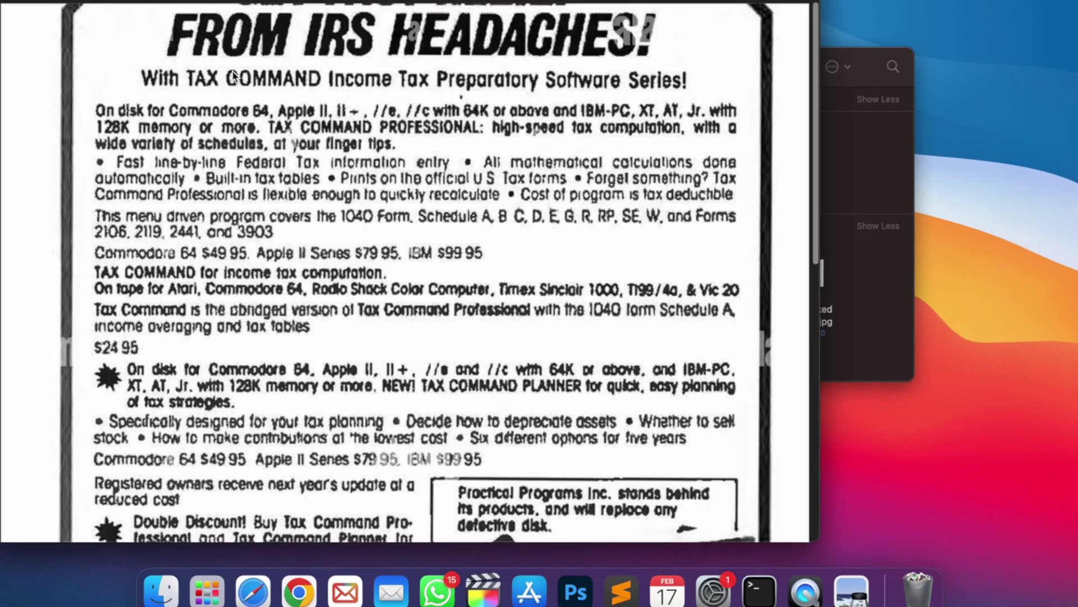
Enlarge the scanned ad to full screen and test-select its menu-driven and Tax Command text.
key("super+plus")
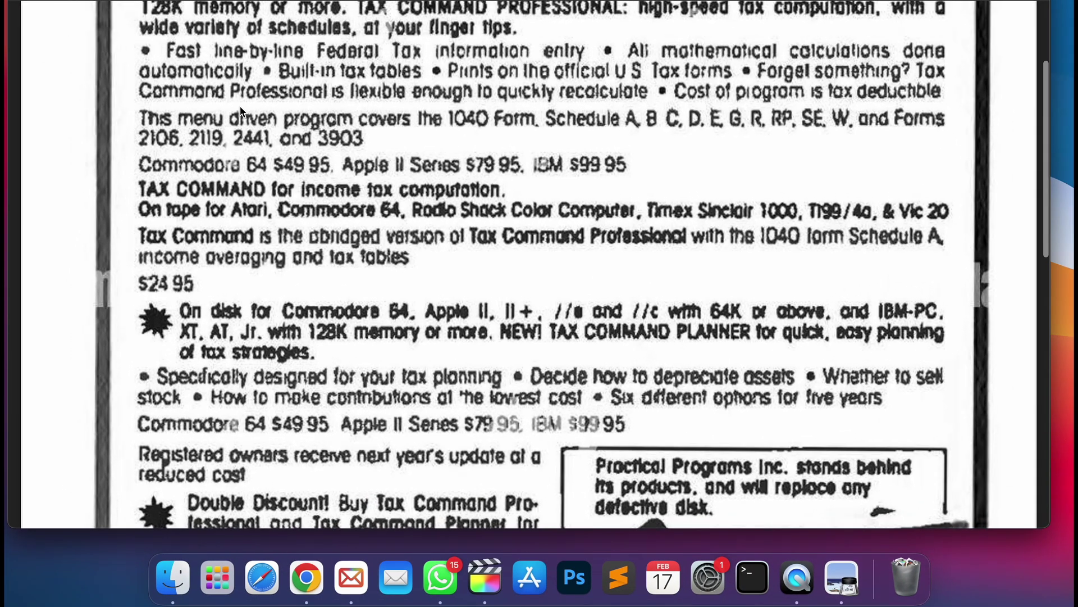
key("ctrl+super+f")
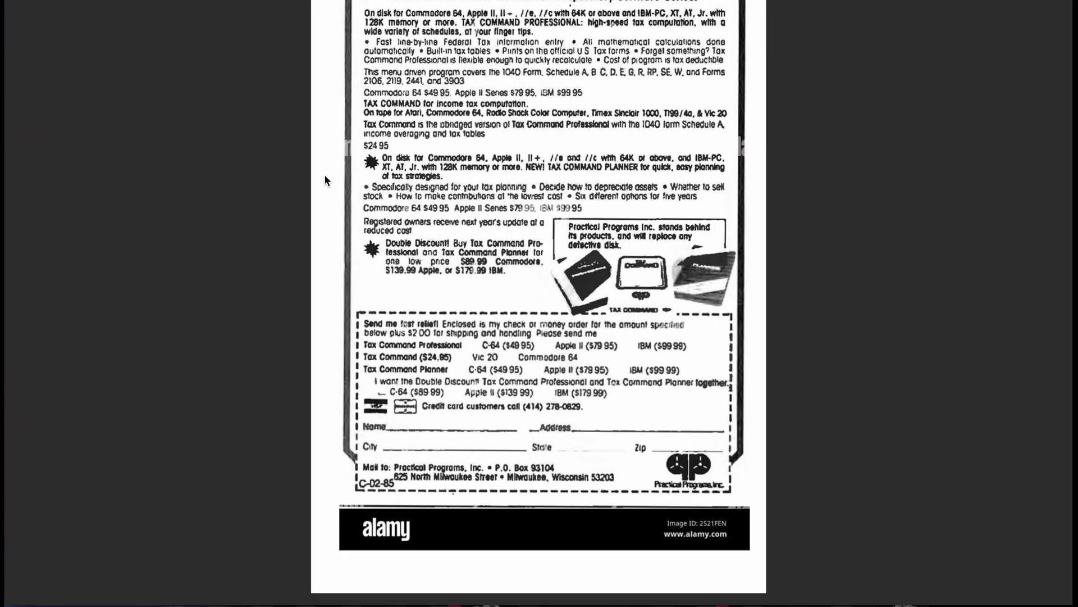
left_click_drag(413, 73, 480, 94)
left_click(480, 94)
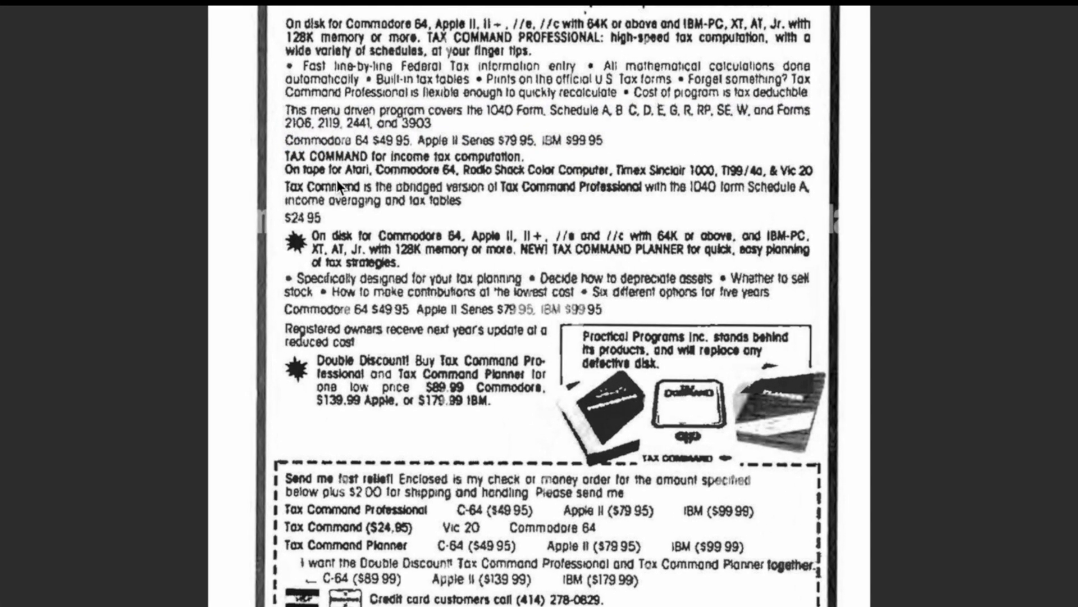
left_click_drag(338, 181, 456, 297)
left_click(456, 297)
Zoom into the scanned ad page, then fit it back to the window.
scroll(424, 439, "up", 2)
scroll(399, 365, "down", 2)
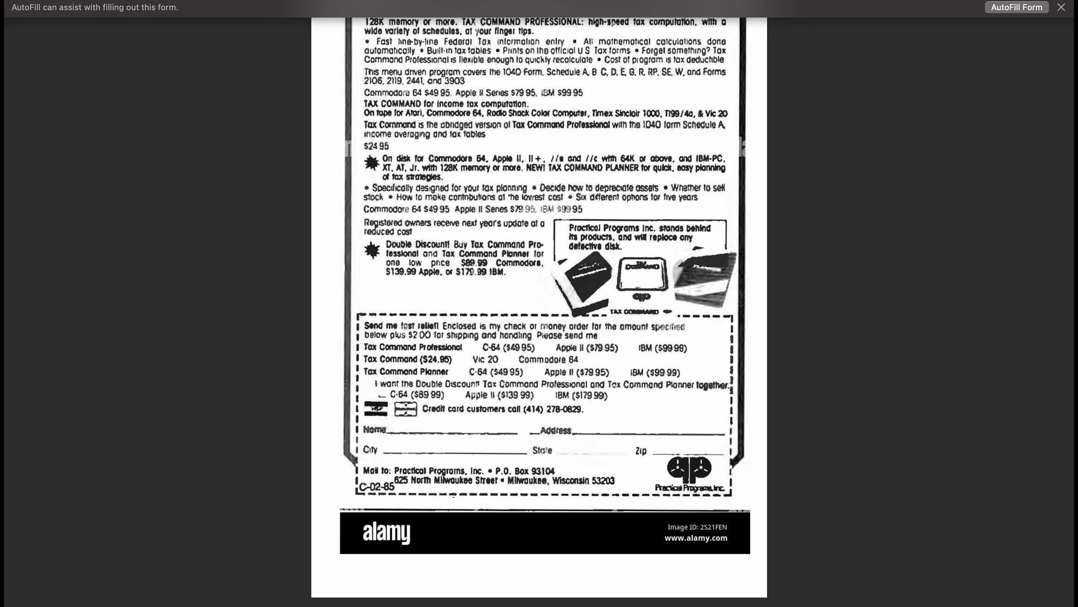
left_click(386, 185)
scroll(386, 188, "up", 3)
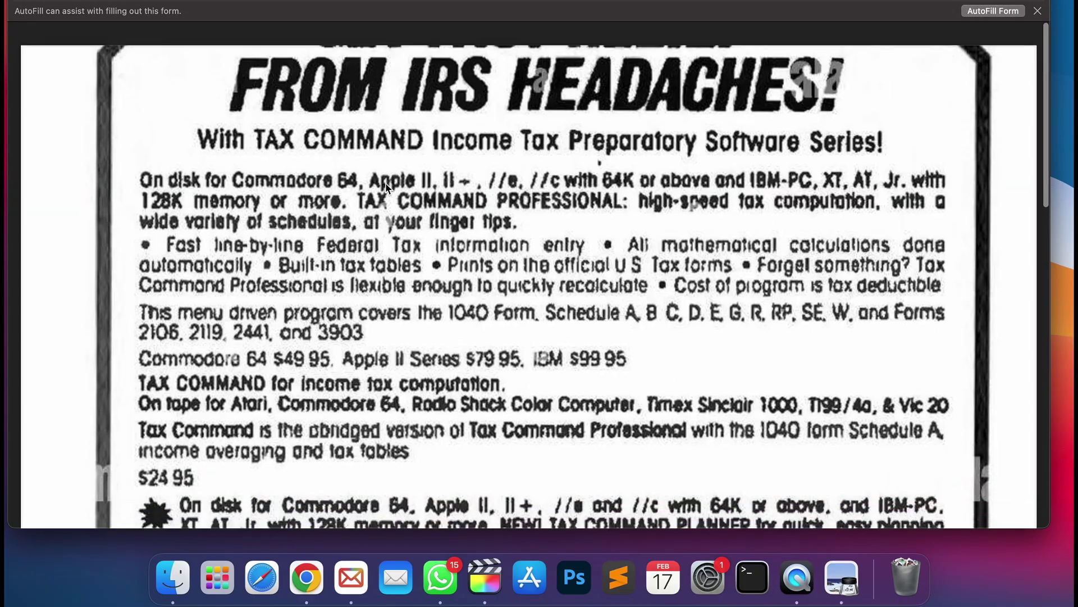
left_click(385, 187)
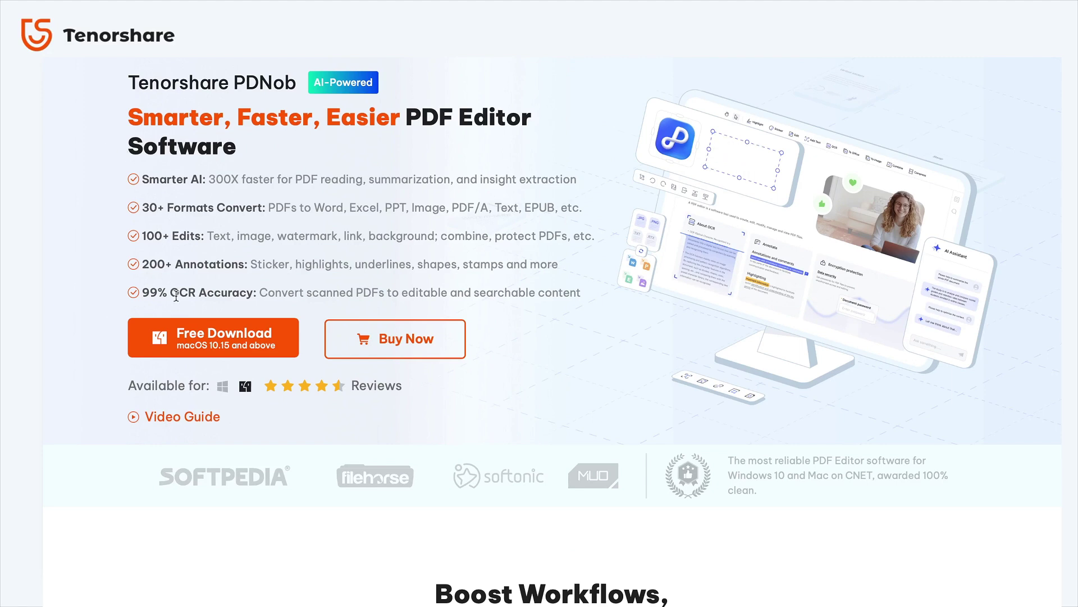
scroll(494, 404, "down", 10)
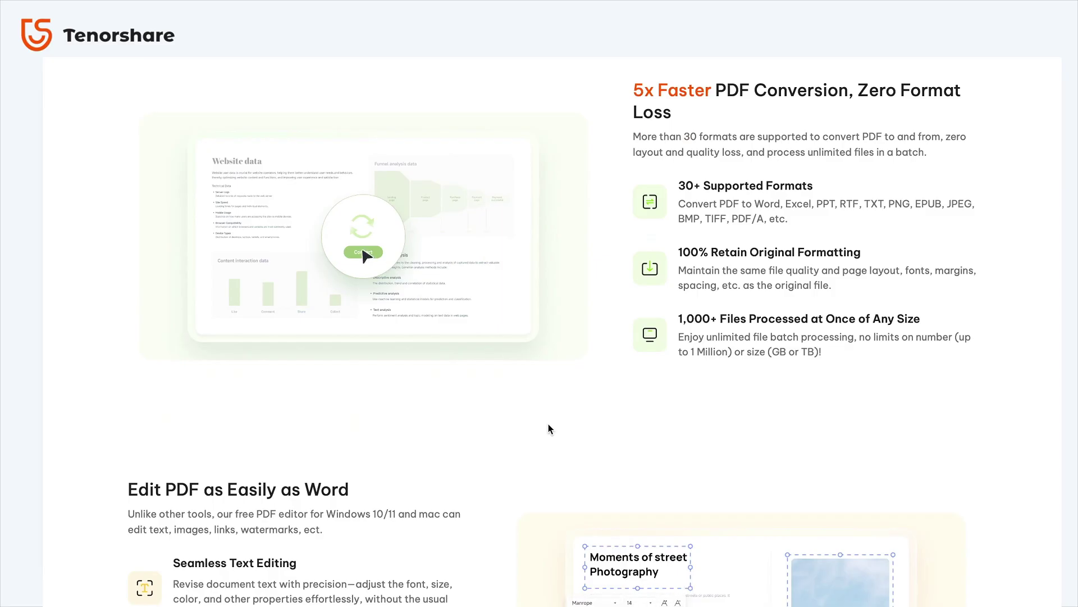
scroll(646, 359, "down", 10)
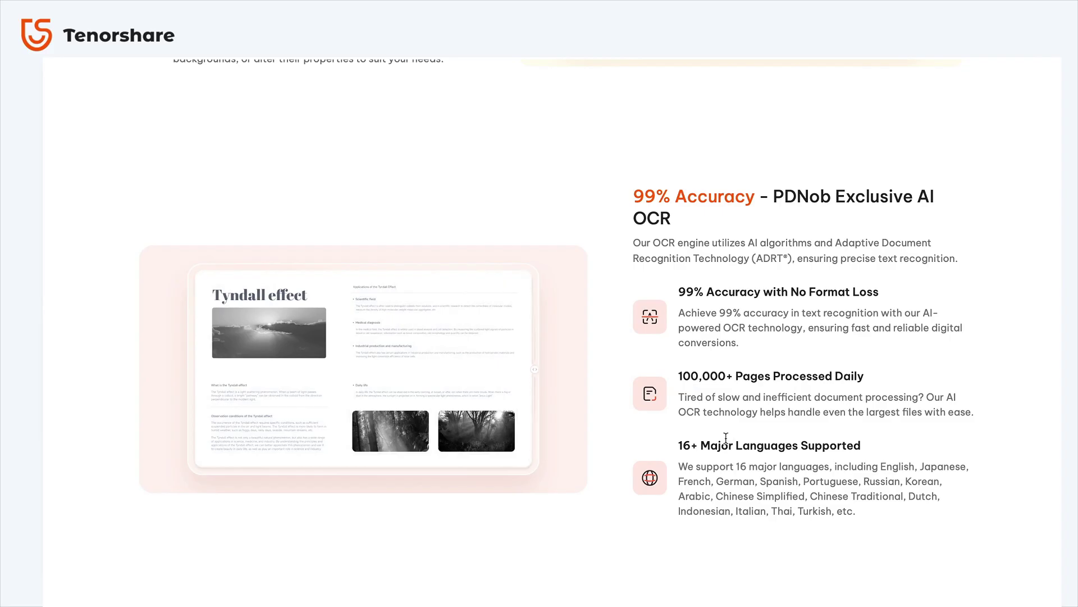
scroll(803, 432, "down", 7)
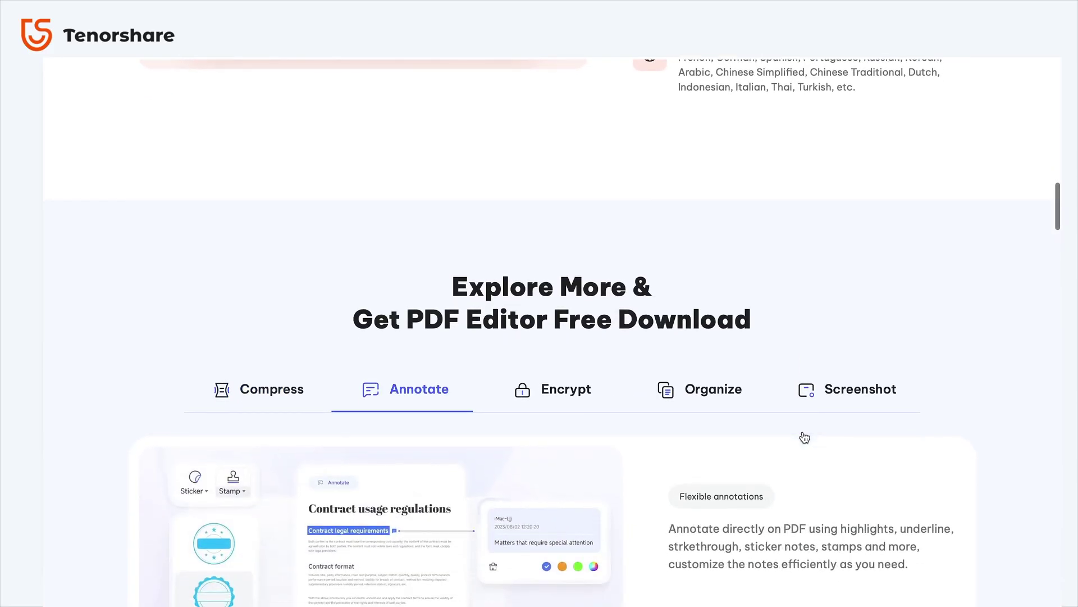
scroll(803, 431, "up", 1)
scroll(803, 432, "down", 1)
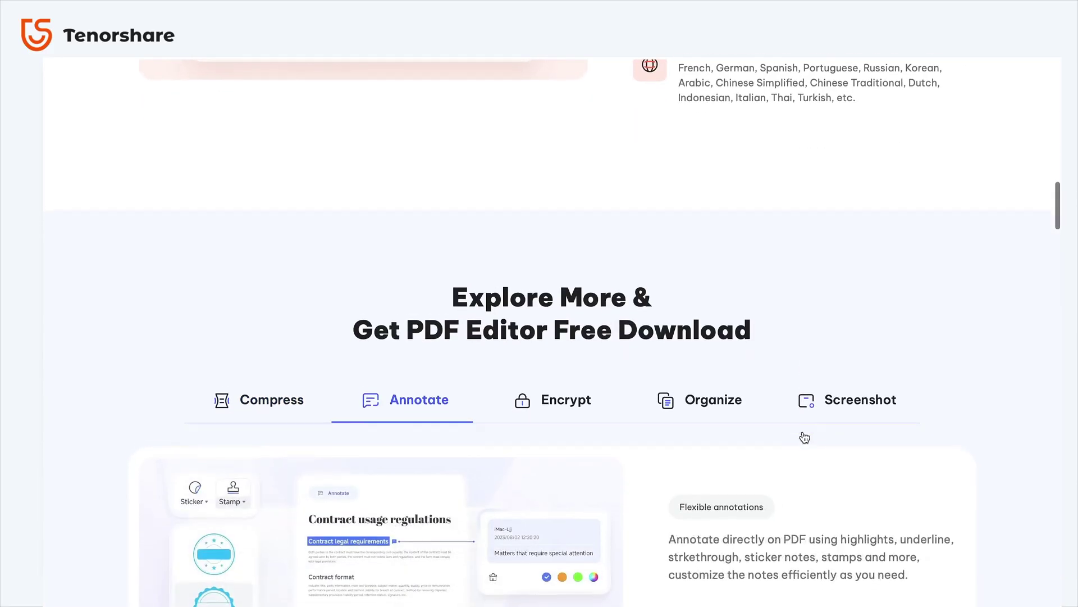
scroll(803, 431, "up", 10)
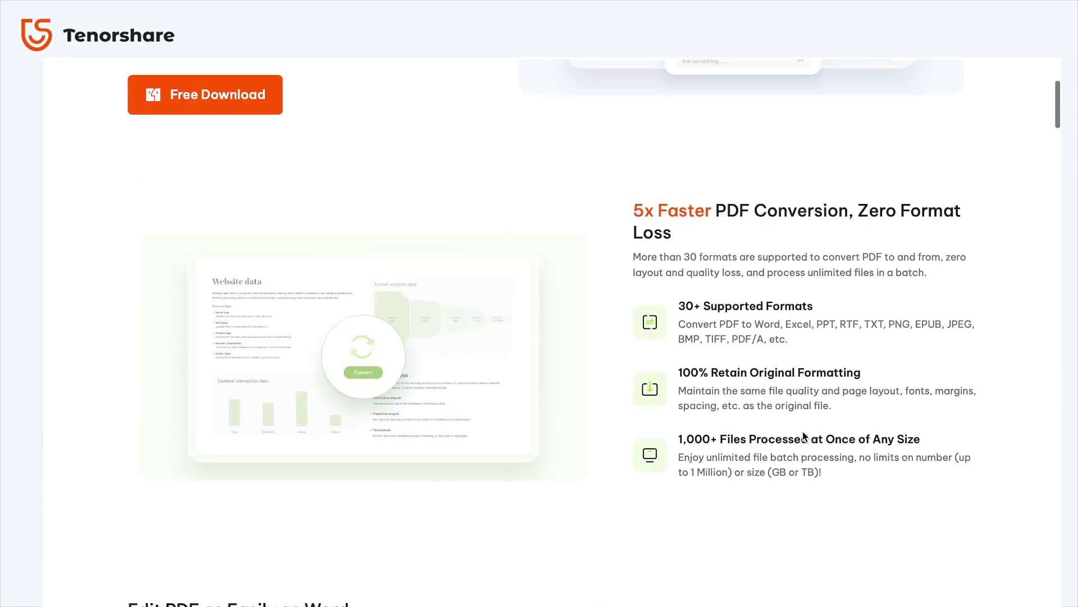
scroll(480, 200, "up", 8)
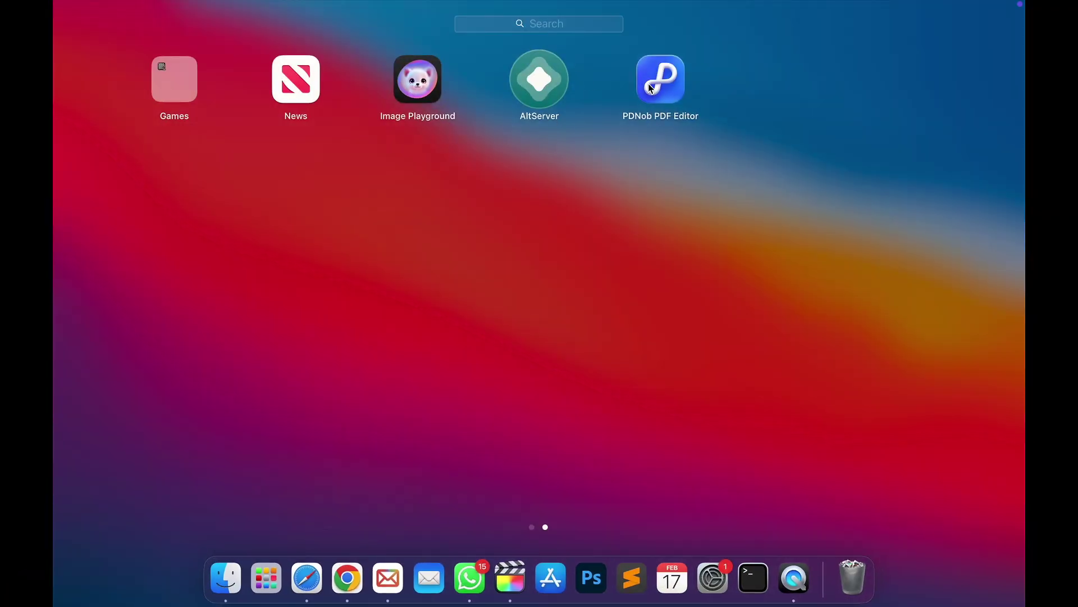
Launch PDNob PDF Editor from Launchpad.
left_click(661, 81)
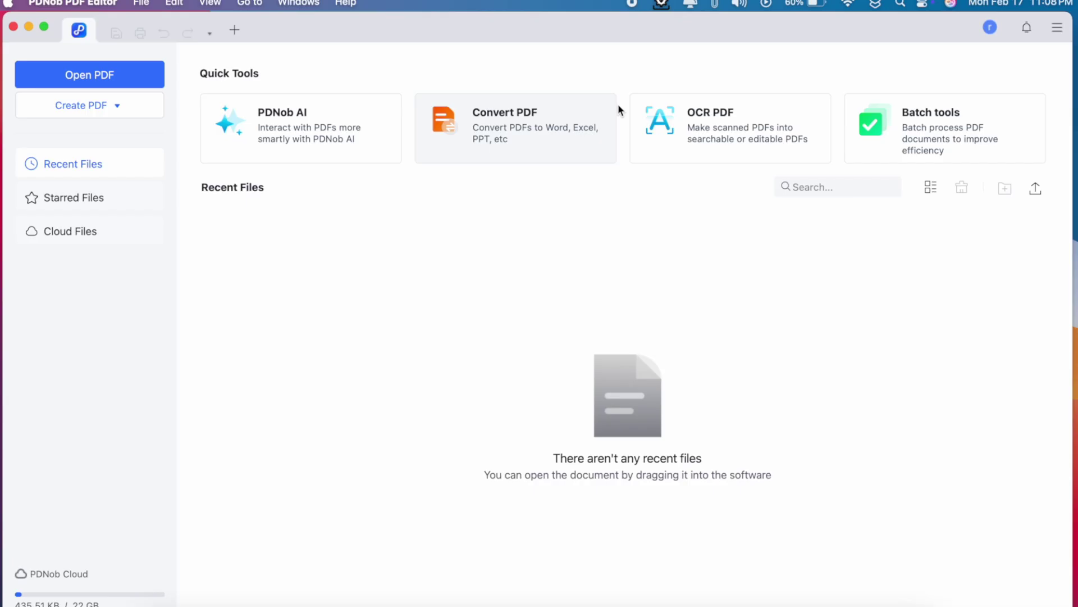
Open Scanned.pdf from Downloads, run OCR, and edit the resulting Scanned_OCR(1).pdf text.
left_click(690, 152)
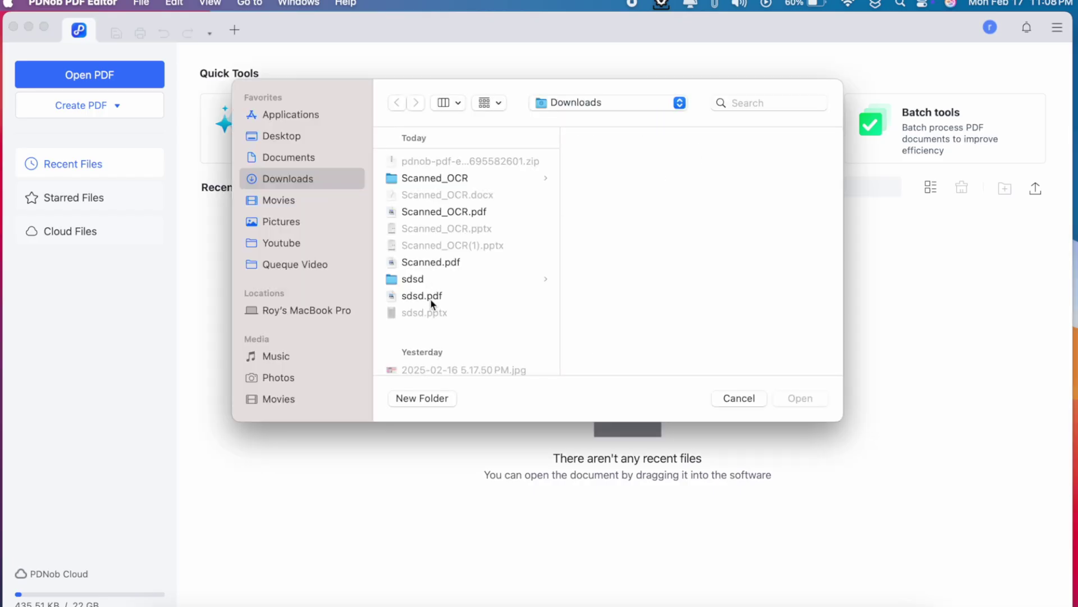
left_click(441, 266)
left_click(814, 400)
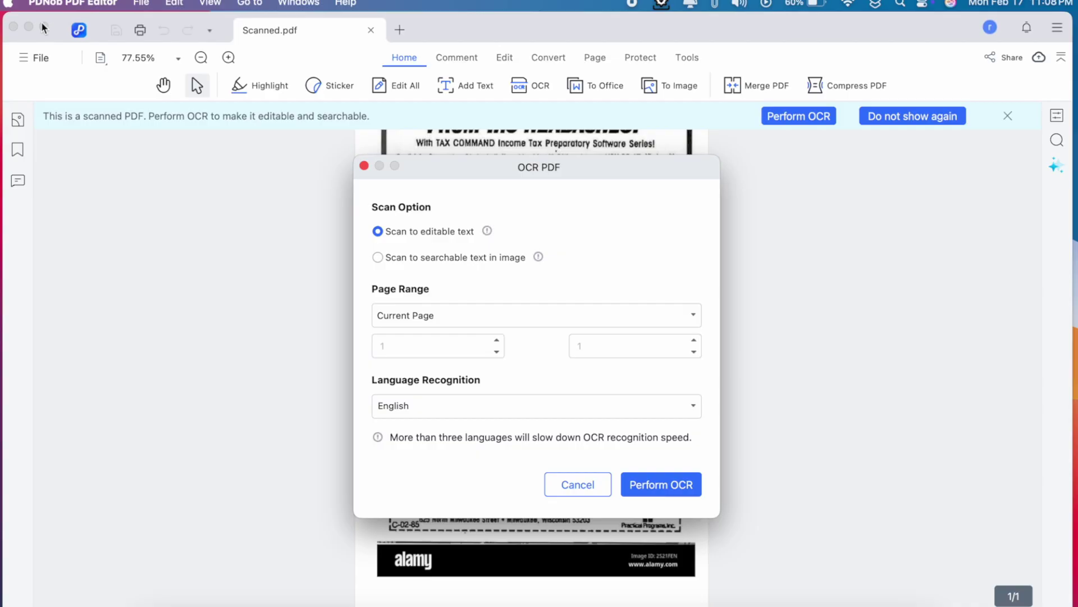
left_click(661, 486)
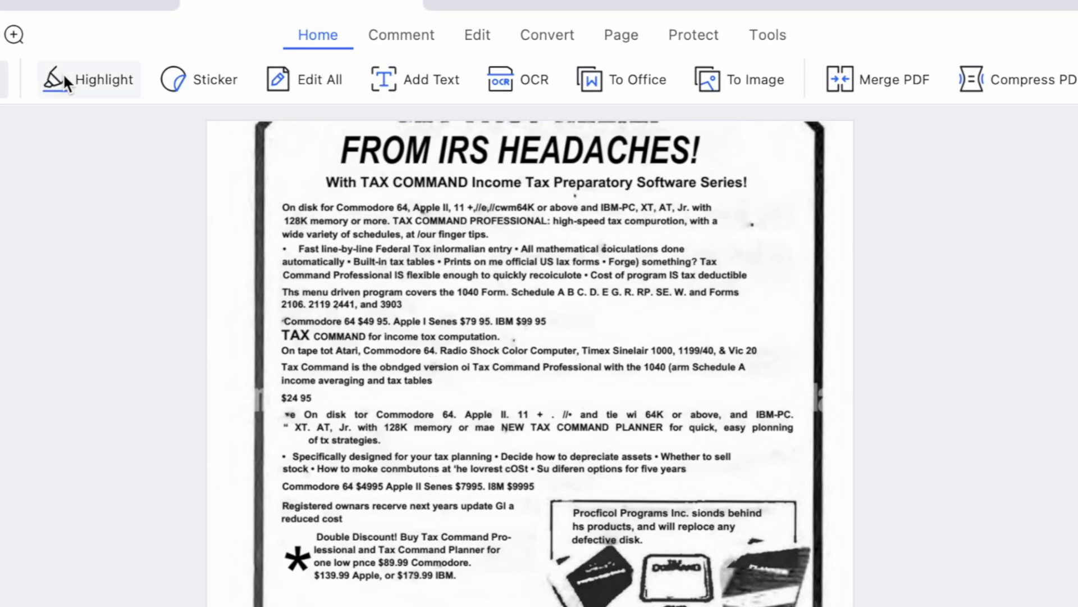
left_click(470, 38)
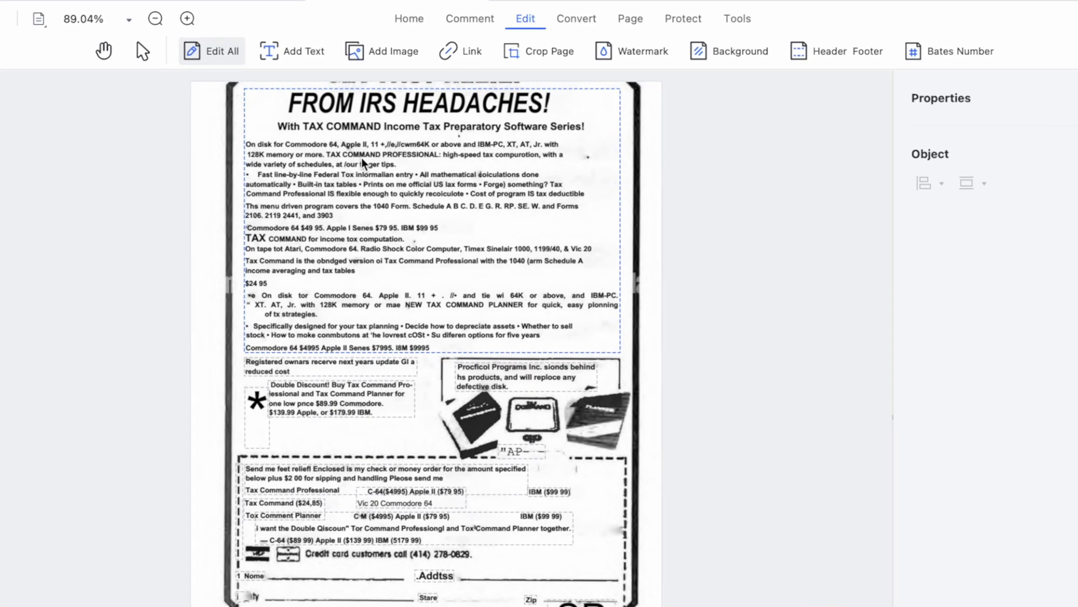
Zoom in on the main text block and insert 'and more' after 'and 3903'.
left_click(387, 145)
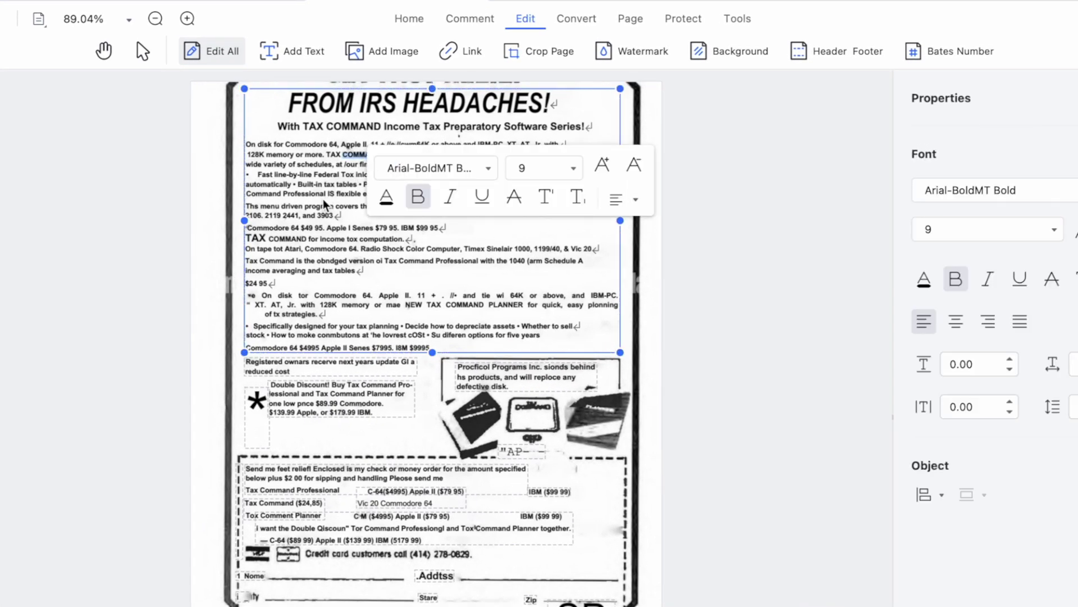
left_click(711, 187)
left_click(352, 166)
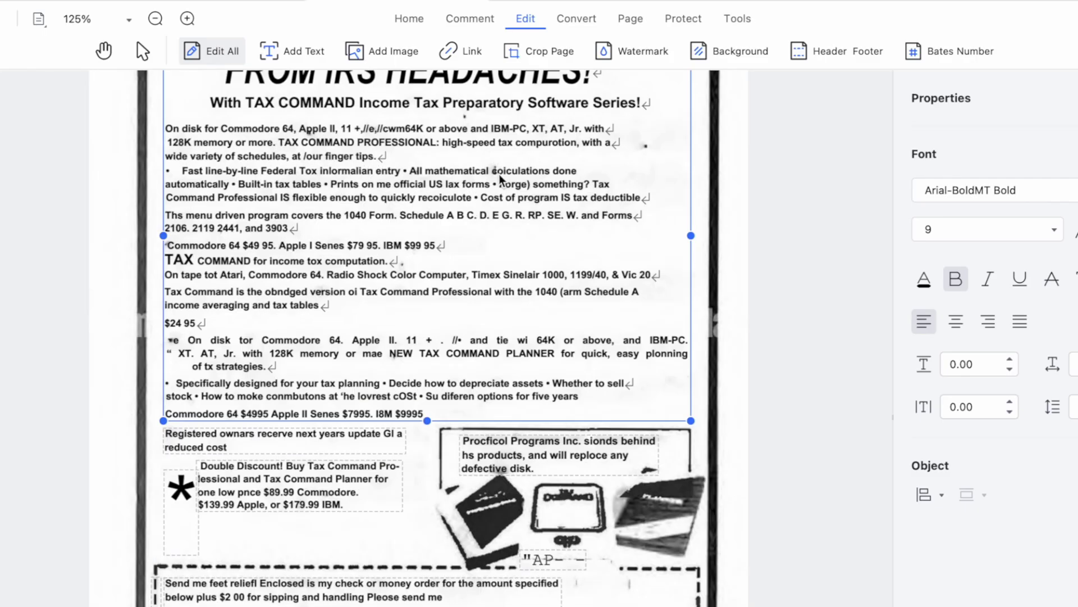
left_click(312, 236)
type("and more!!!")
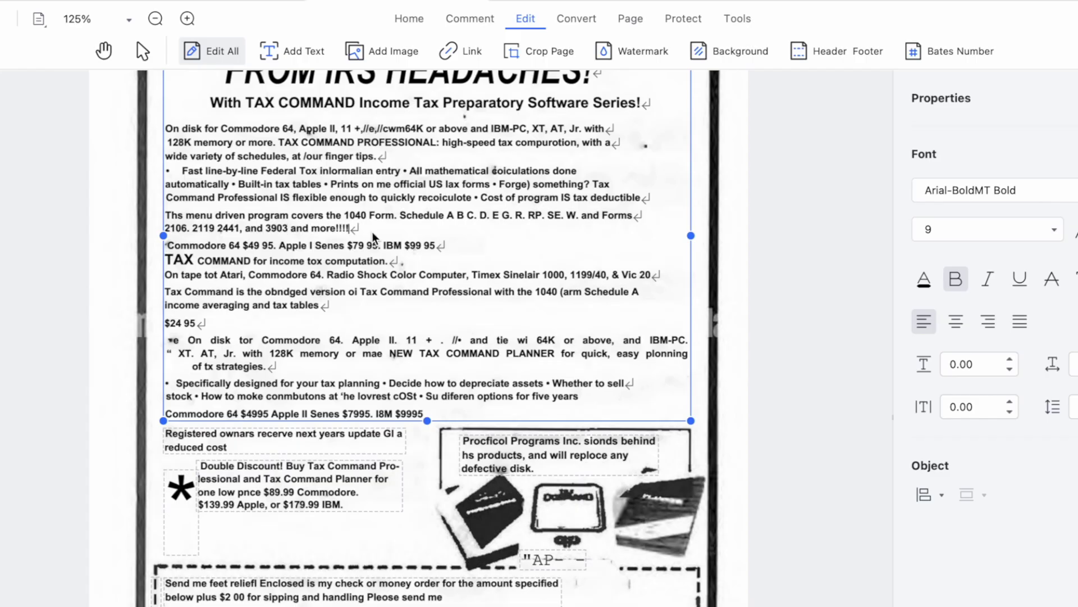
left_click_drag(350, 228, 162, 218)
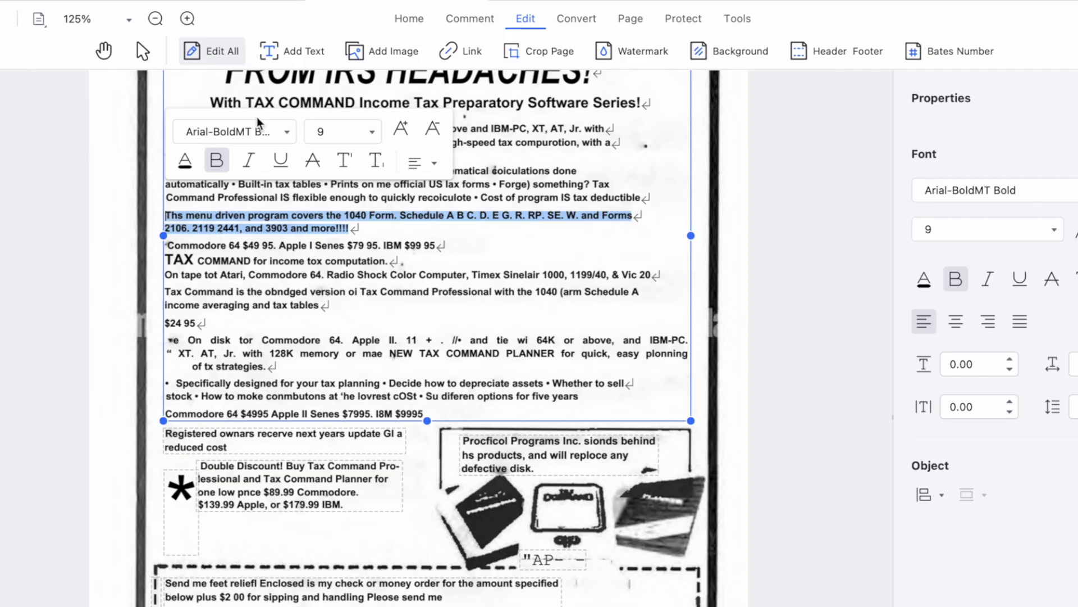
Color the two selected 1040 Form lines red, nudging the font size up and back down.
left_click(185, 160)
left_click(291, 218)
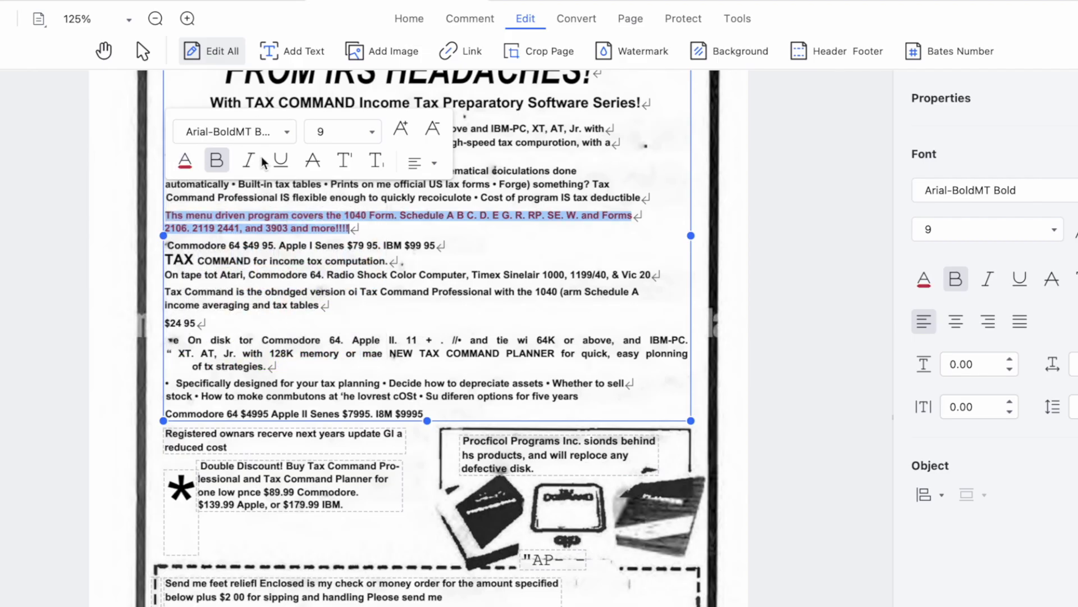
left_click(410, 127)
left_click(410, 127)
left_click(410, 128)
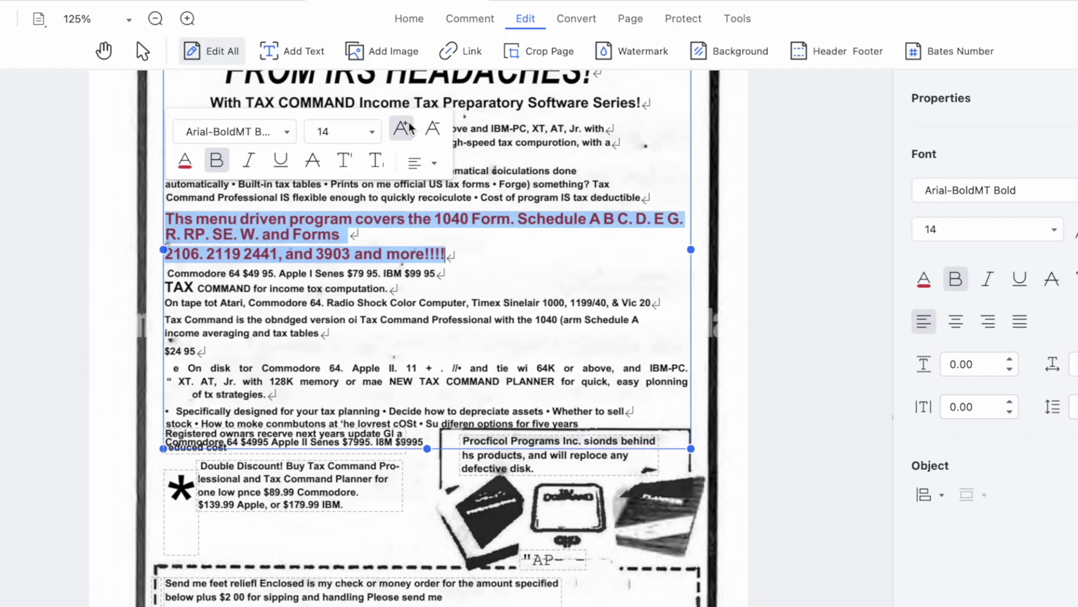
left_click(432, 129)
left_click(432, 129)
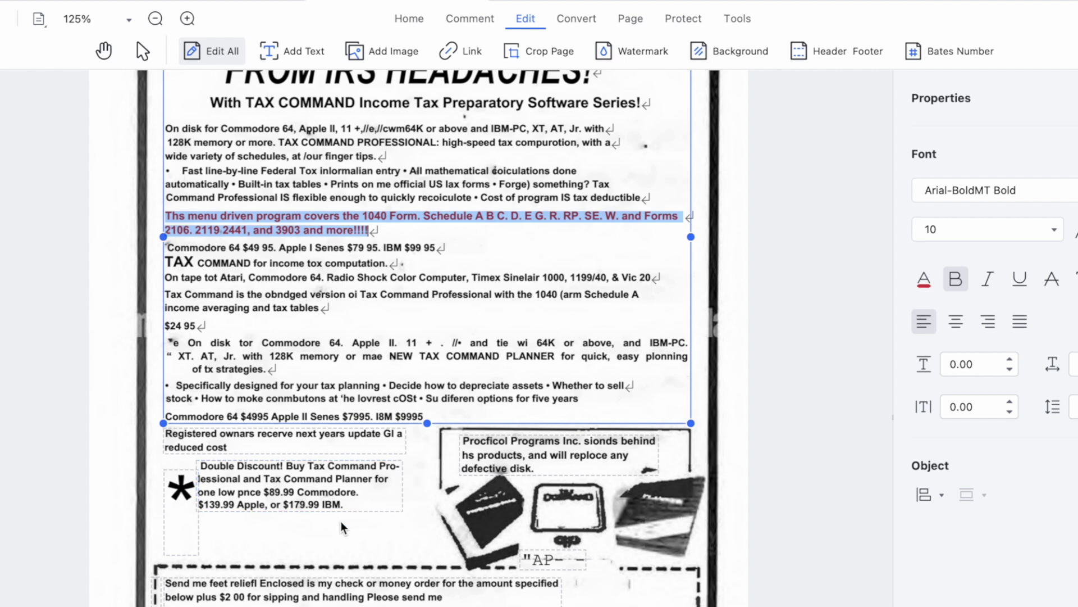
Deselect the red text and bring up the Convert tools.
left_click(335, 188)
left_click(388, 265)
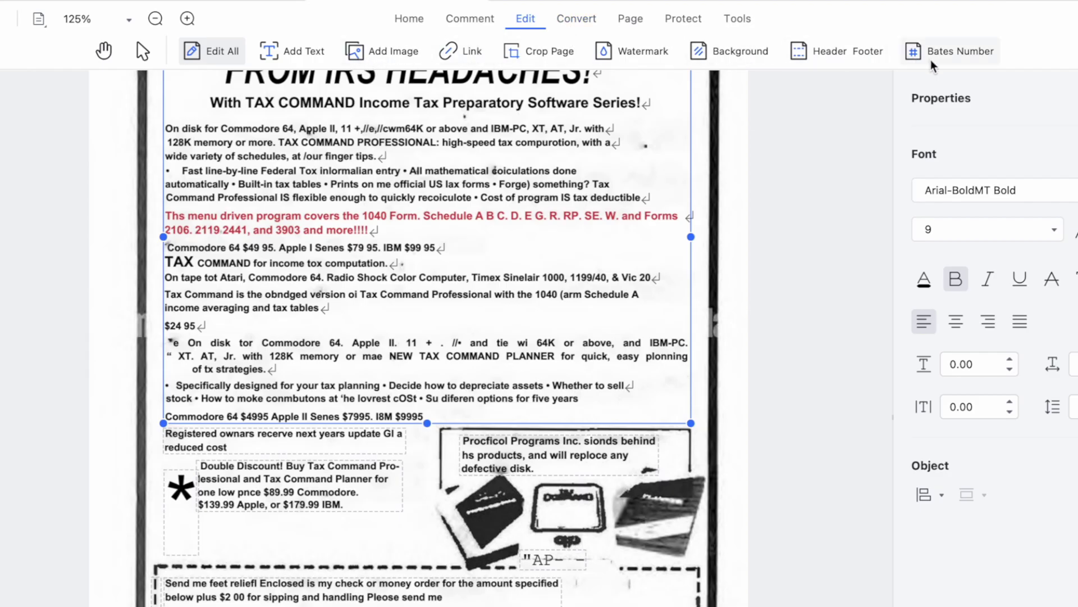
left_click(577, 22)
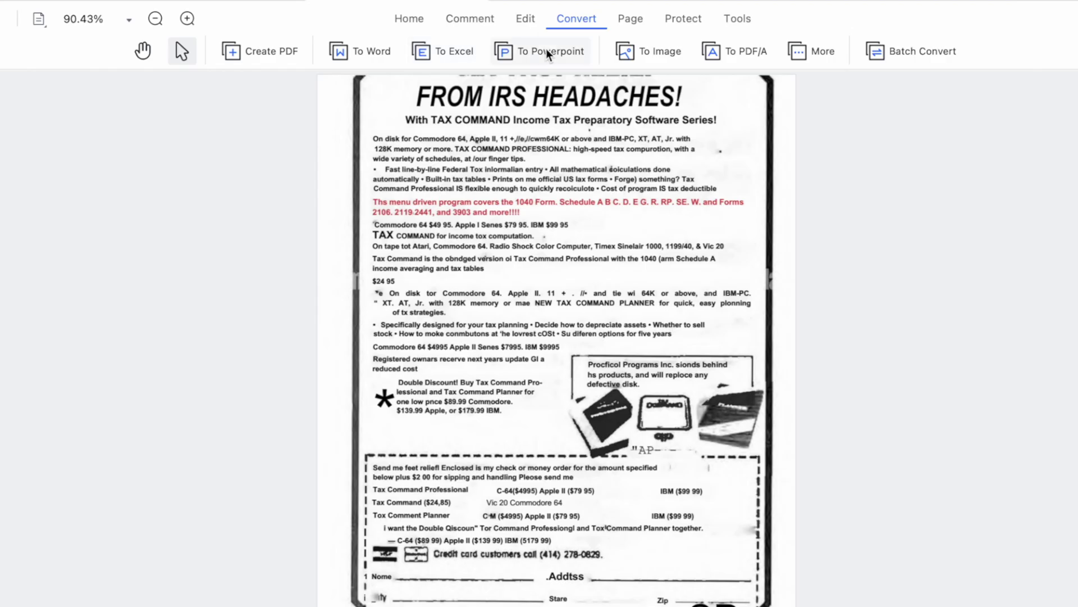
left_click(528, 53)
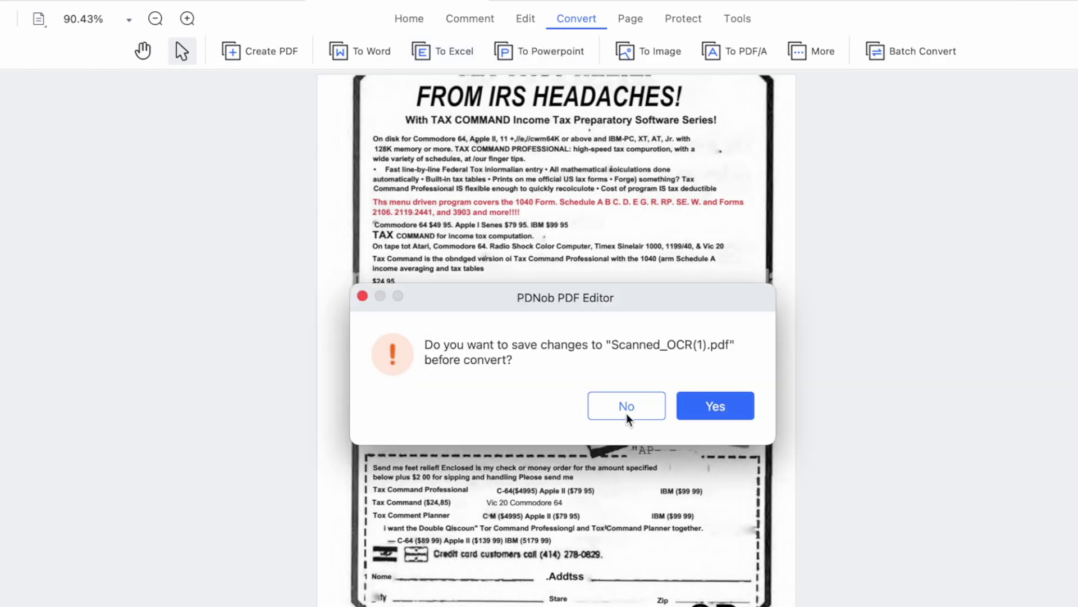
left_click(625, 413)
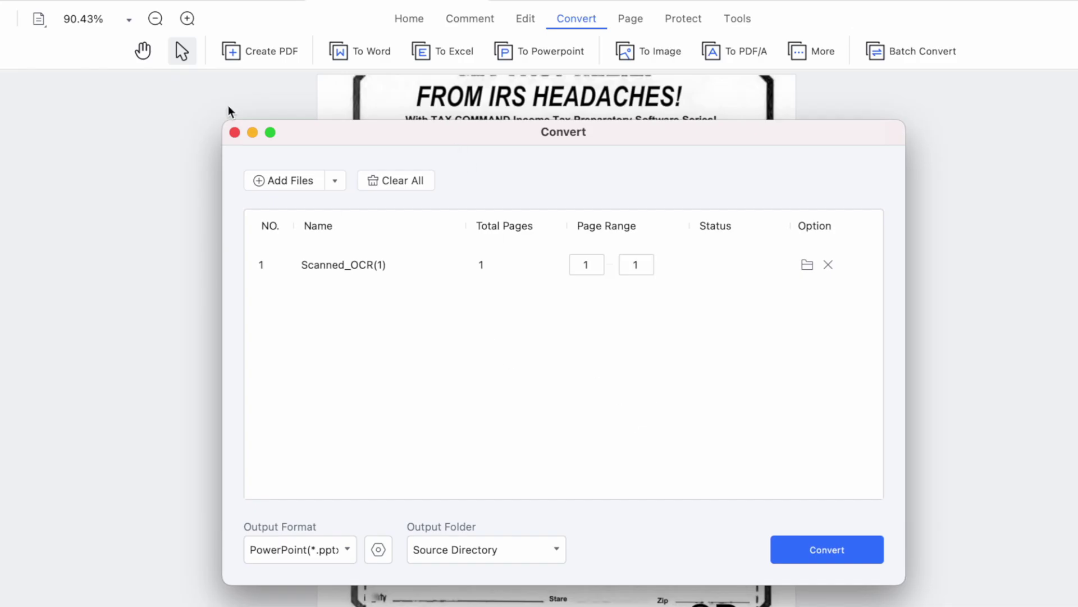
left_click(235, 133)
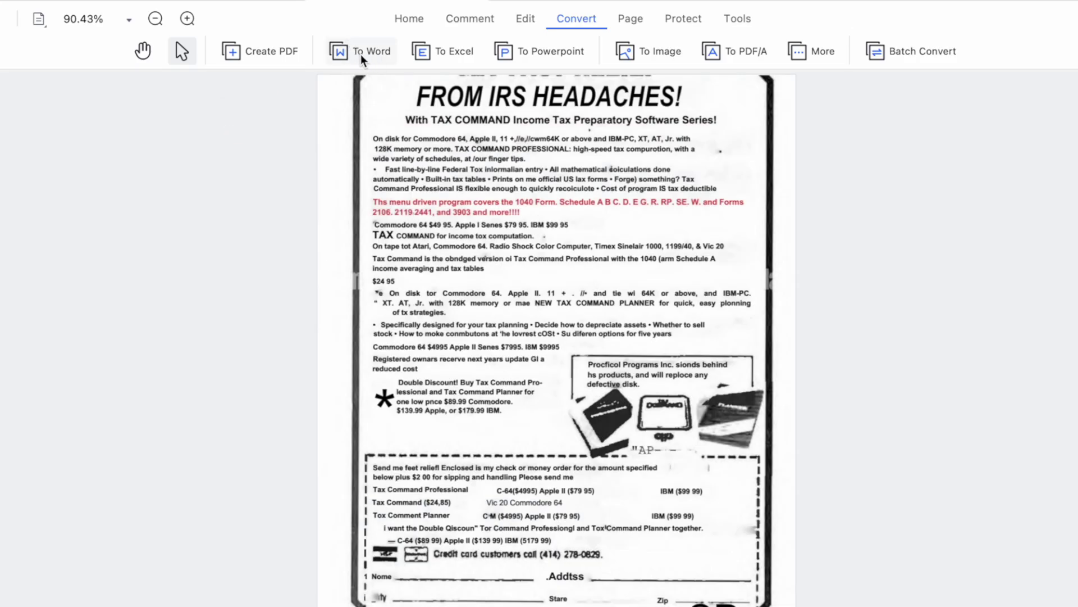
left_click(360, 55)
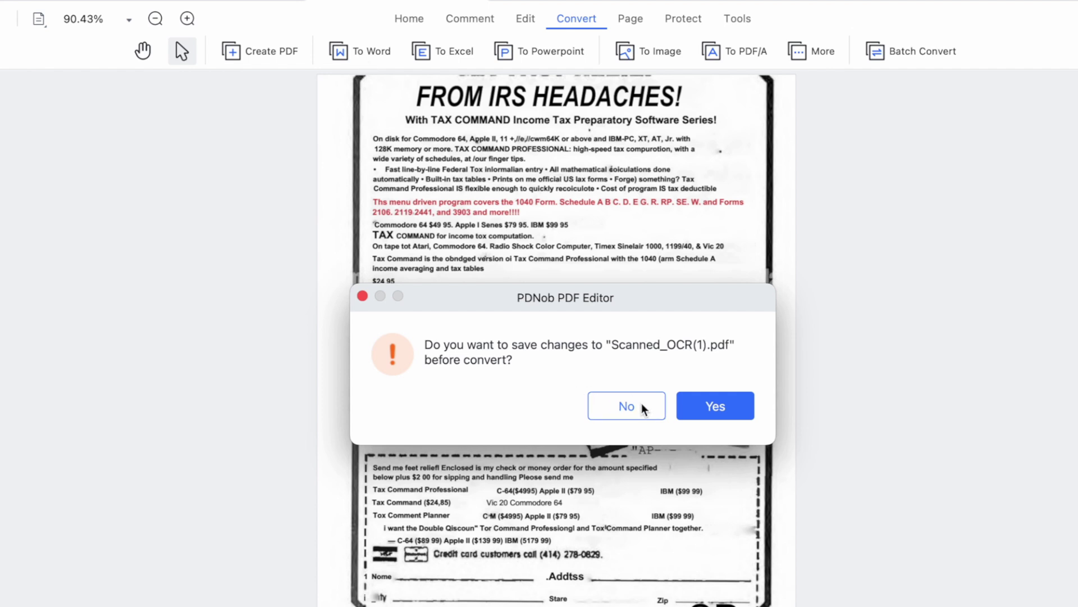
left_click(719, 404)
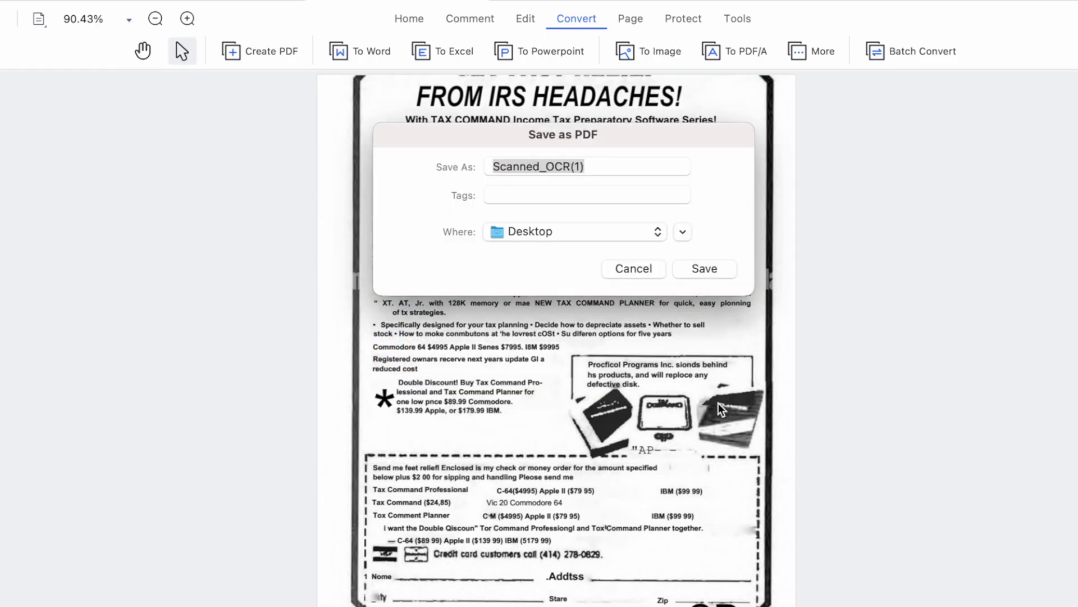
left_click(639, 274)
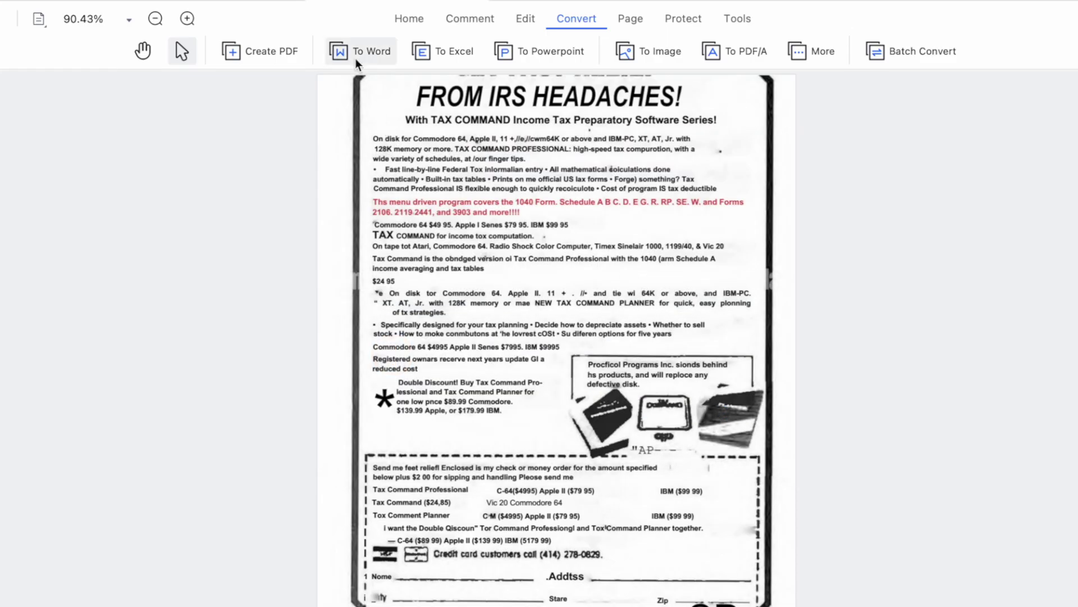
Convert Scanned_OCR(1) to Word (*.docx) without saving the PDF changes.
left_click(355, 57)
left_click(614, 404)
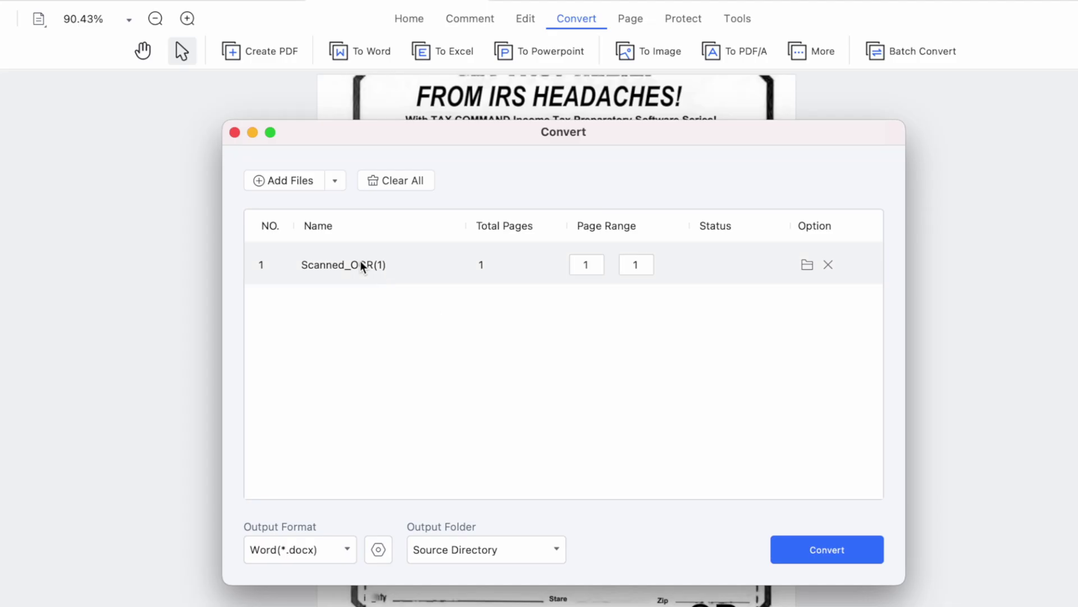
left_click(345, 549)
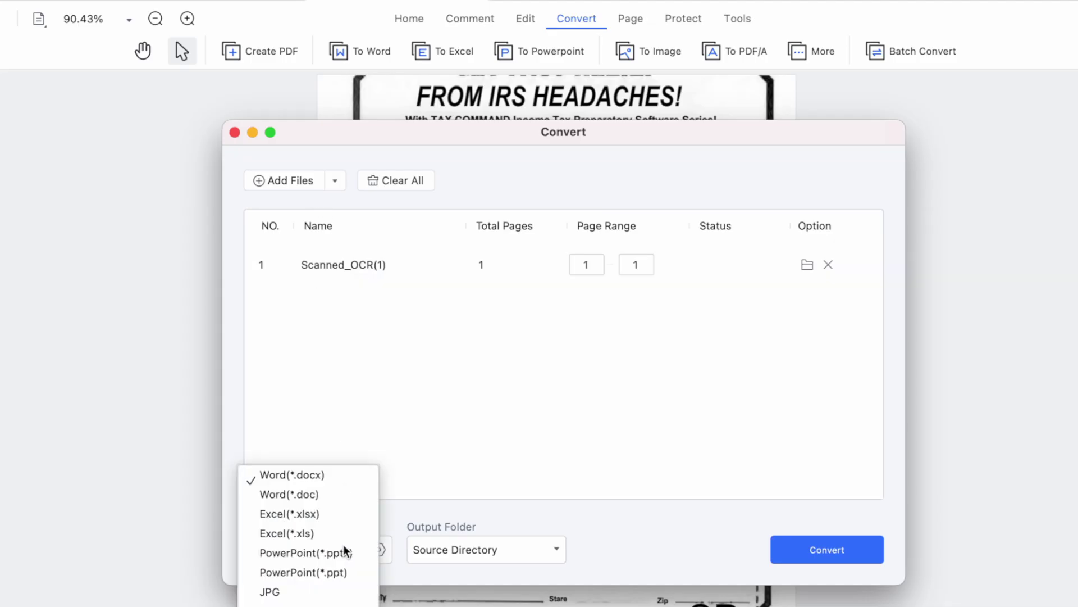
left_click(291, 477)
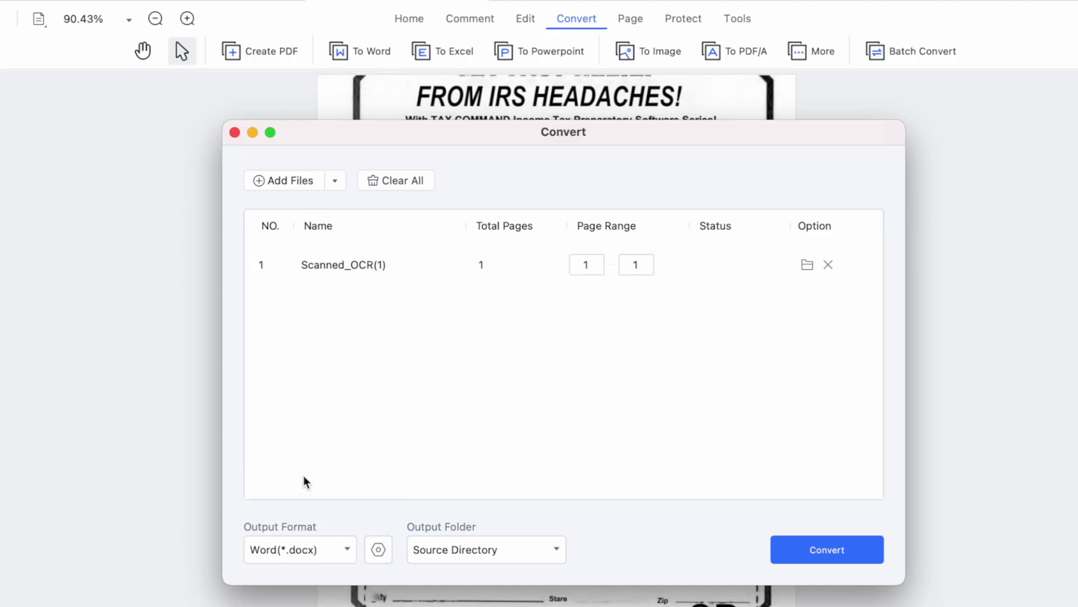
left_click(819, 554)
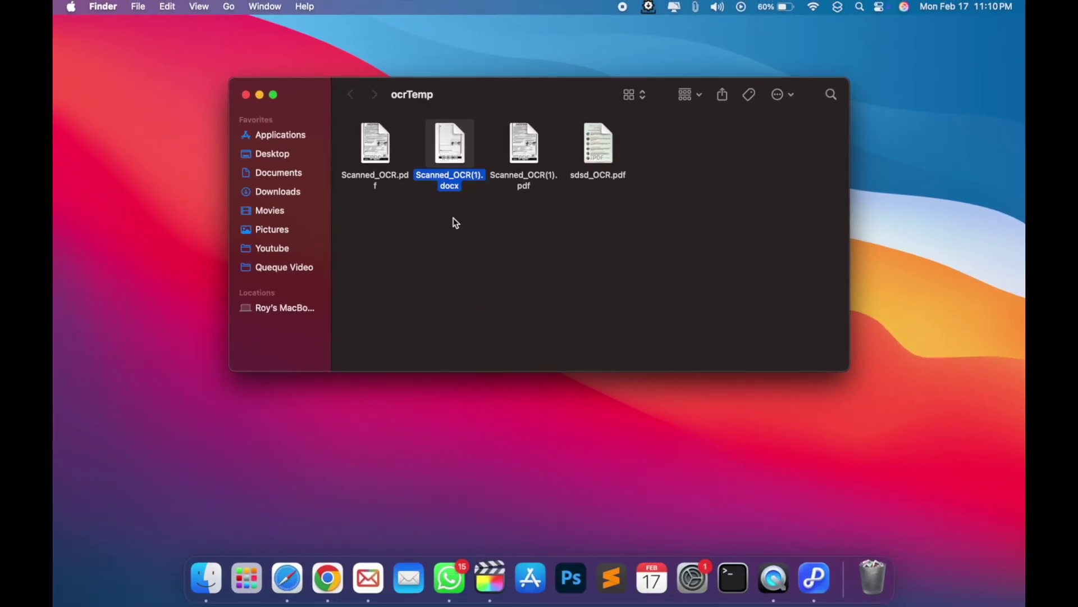
Open Scanned_OCR(1).docx in TextEdit and check the Commodore price line.
left_click(450, 257)
left_click(448, 142)
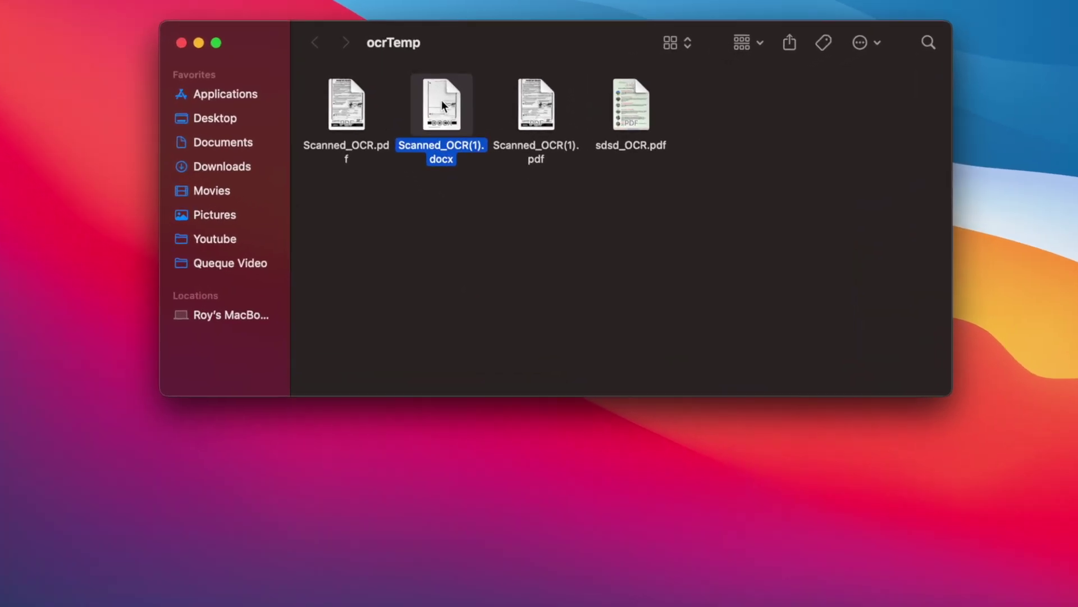
right_click(451, 144)
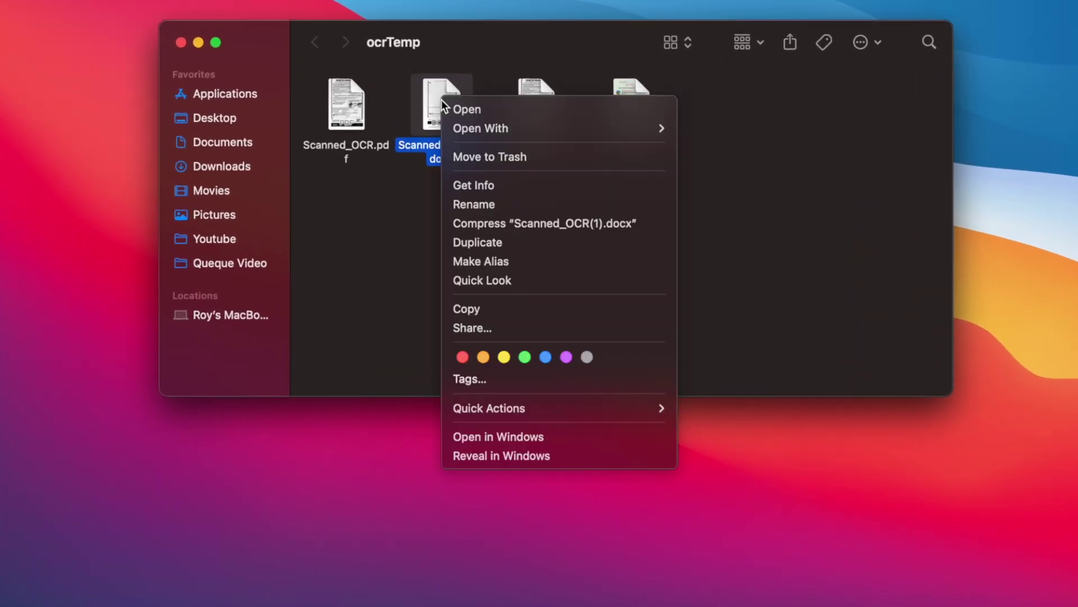
mouse_move(484, 129)
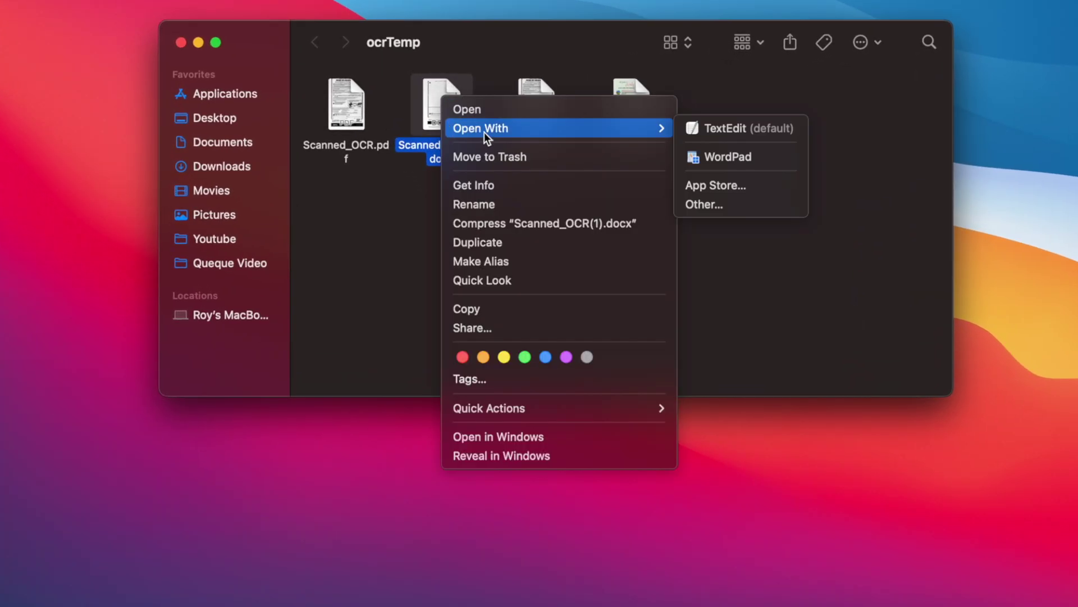
left_click(734, 131)
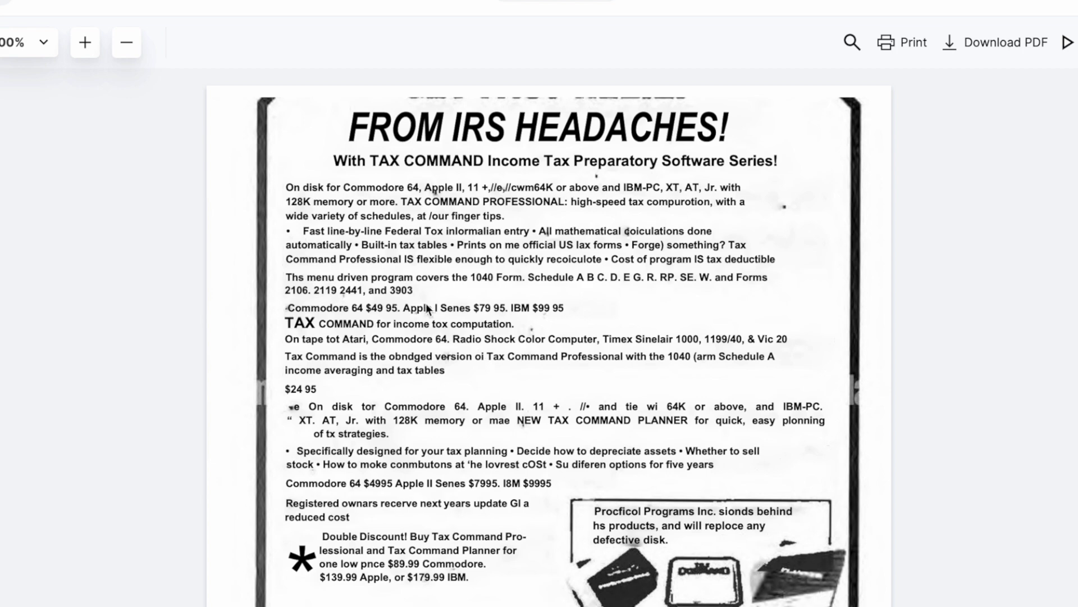
left_click_drag(295, 306, 399, 342)
scroll(477, 359, "down", 6)
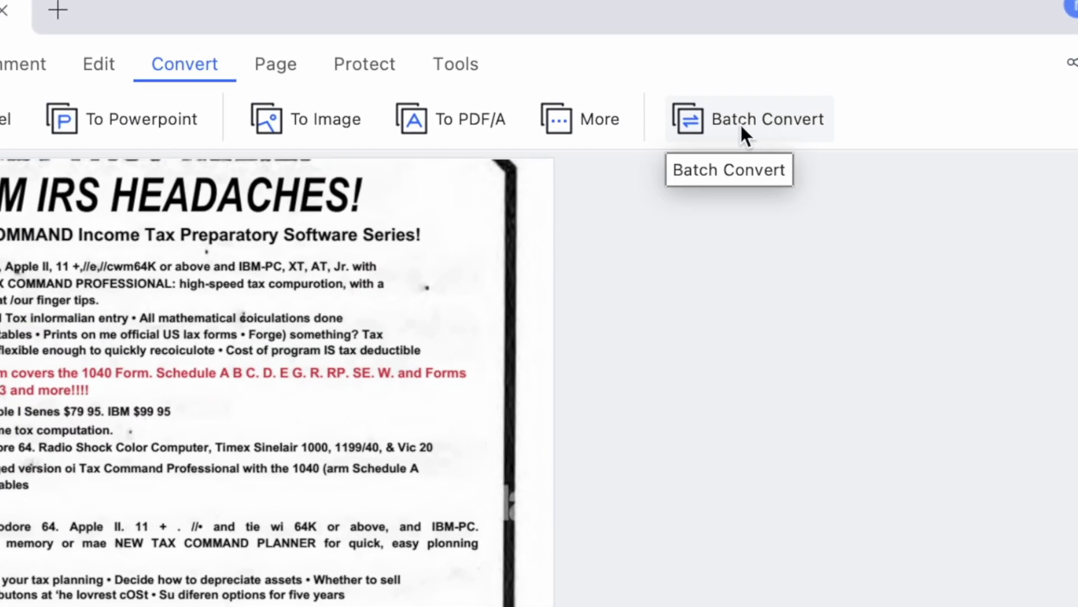
Start a batch conversion and add sdsd.pdf from Downloads alongside Scanned_OCR(1).
left_click(742, 121)
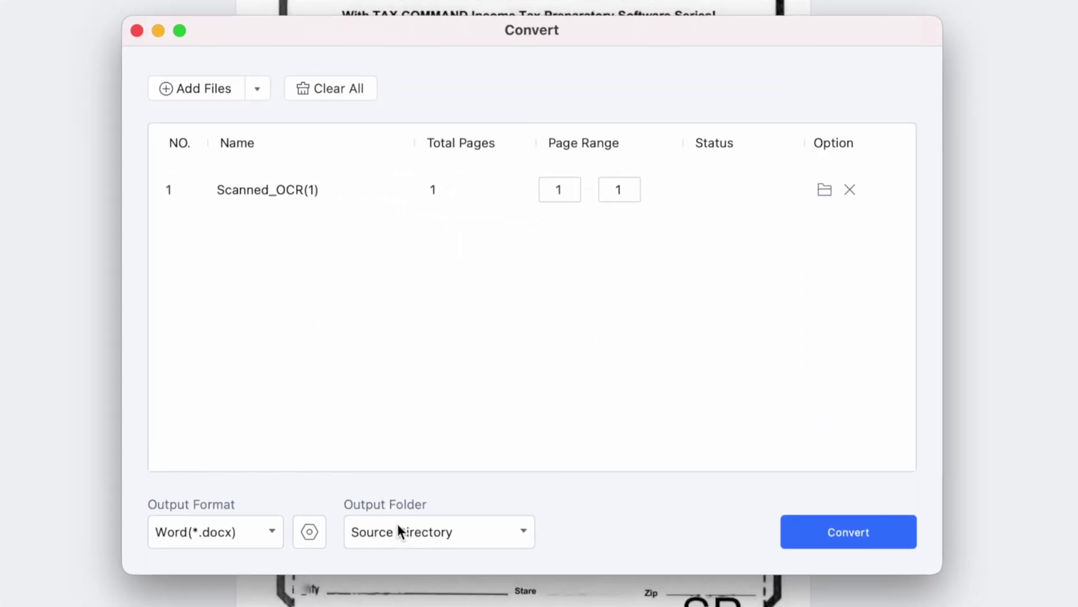
left_click(151, 82)
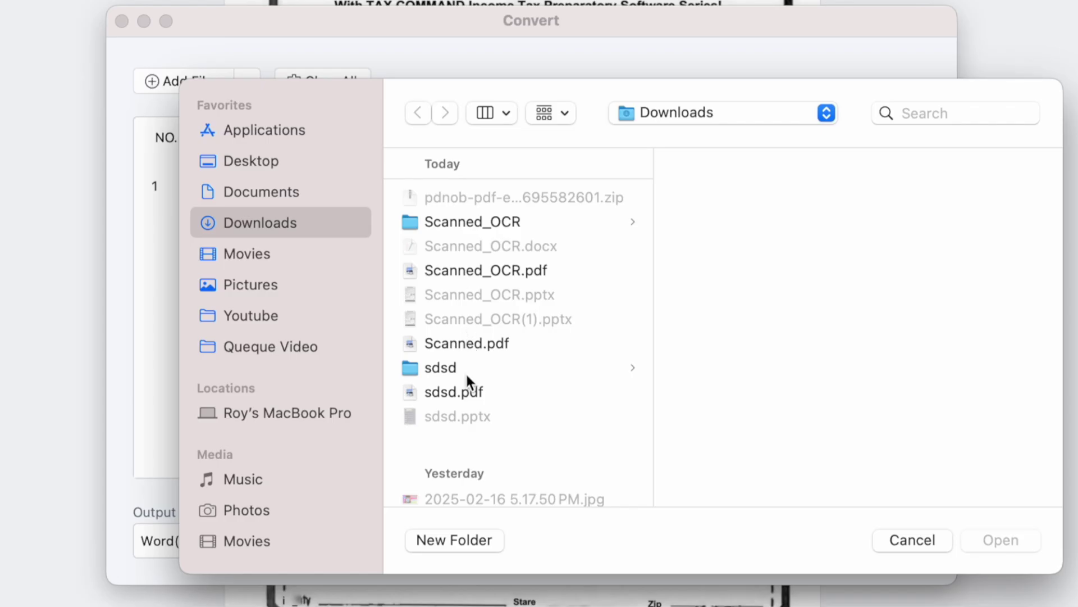
left_click(464, 389)
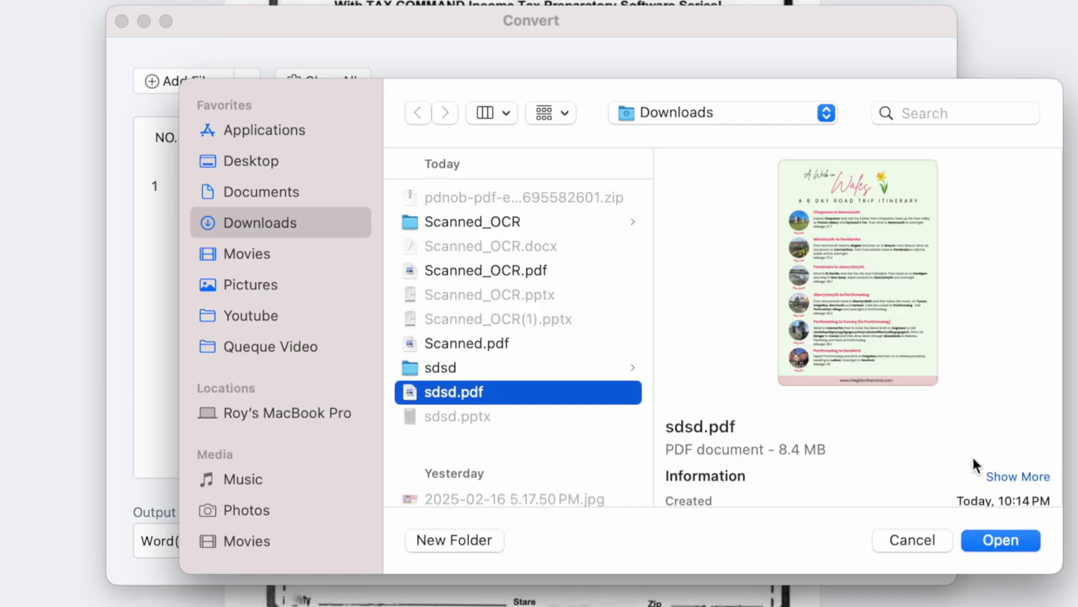
left_click(986, 540)
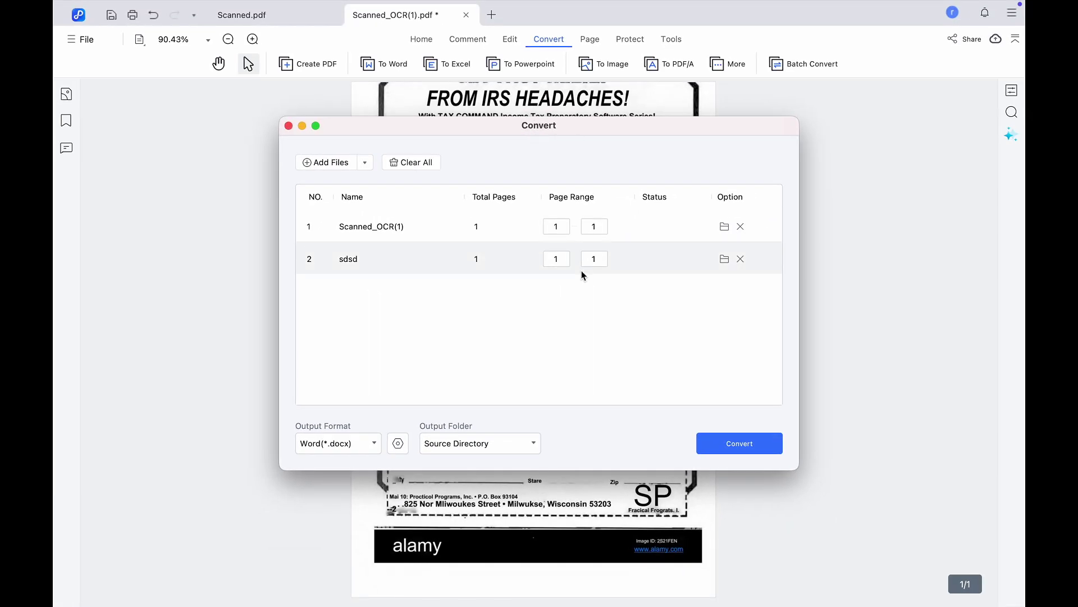
Batch-convert both PDFs to PowerPoint (*.pptx) and reveal sdsd(1).pptx in its folder.
left_click(379, 443)
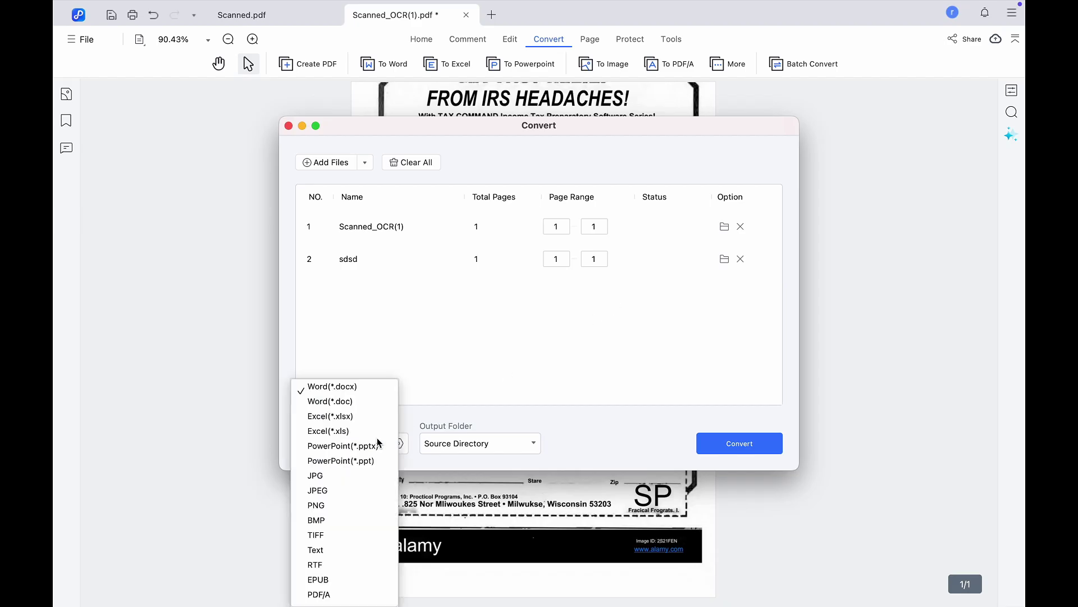
left_click(347, 449)
left_click(709, 443)
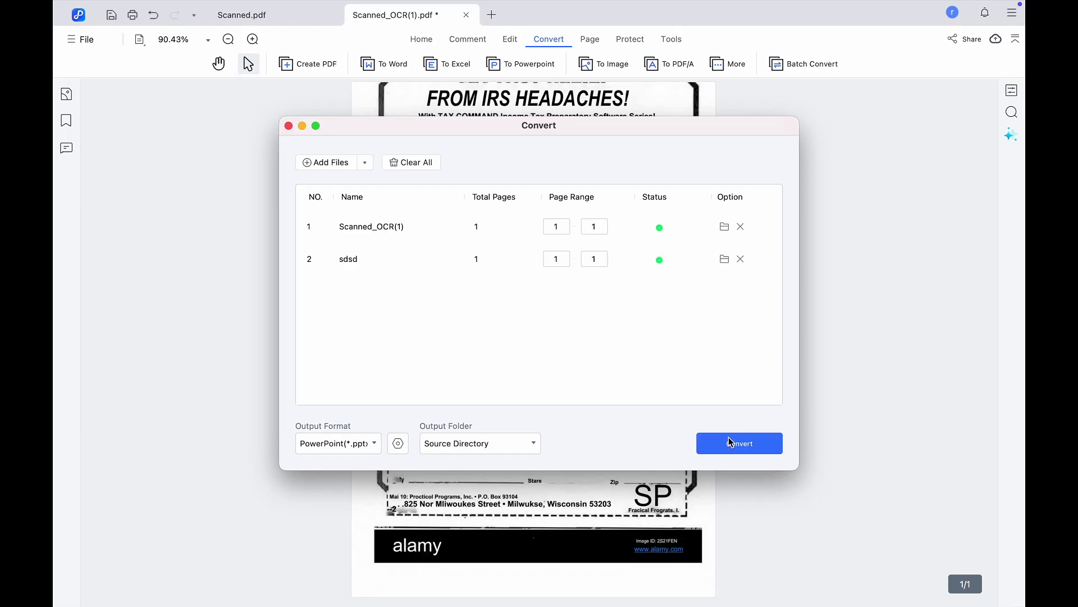
left_click(725, 259)
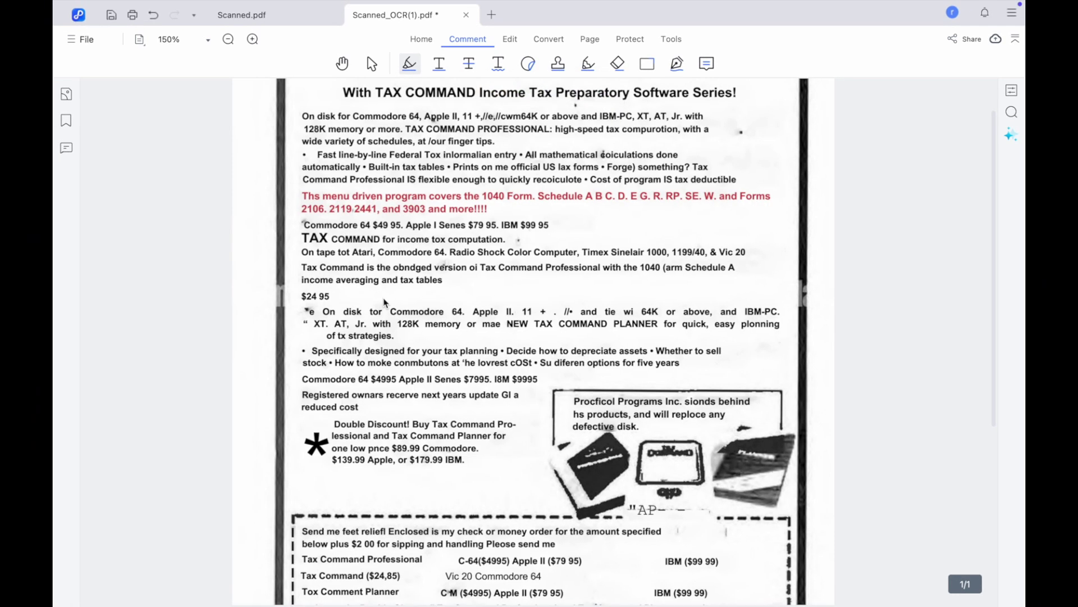
Highlight the Tax Command version lines, pencil-strike the $79.95 Apple and $99.95 IBM prices, and mark the Double Discount offer.
left_click_drag(302, 268, 443, 281)
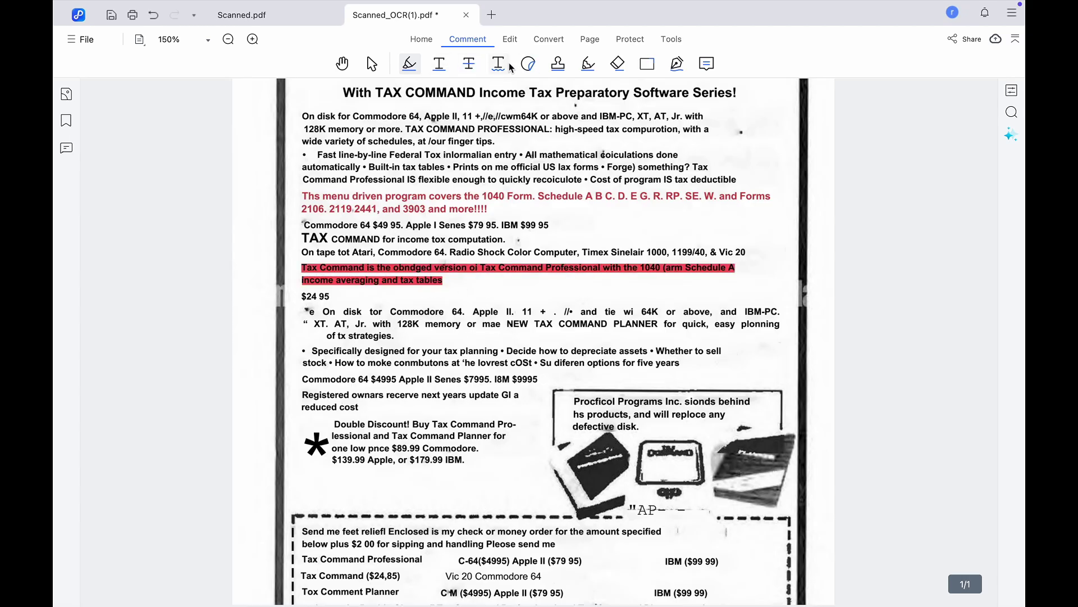
left_click(588, 66)
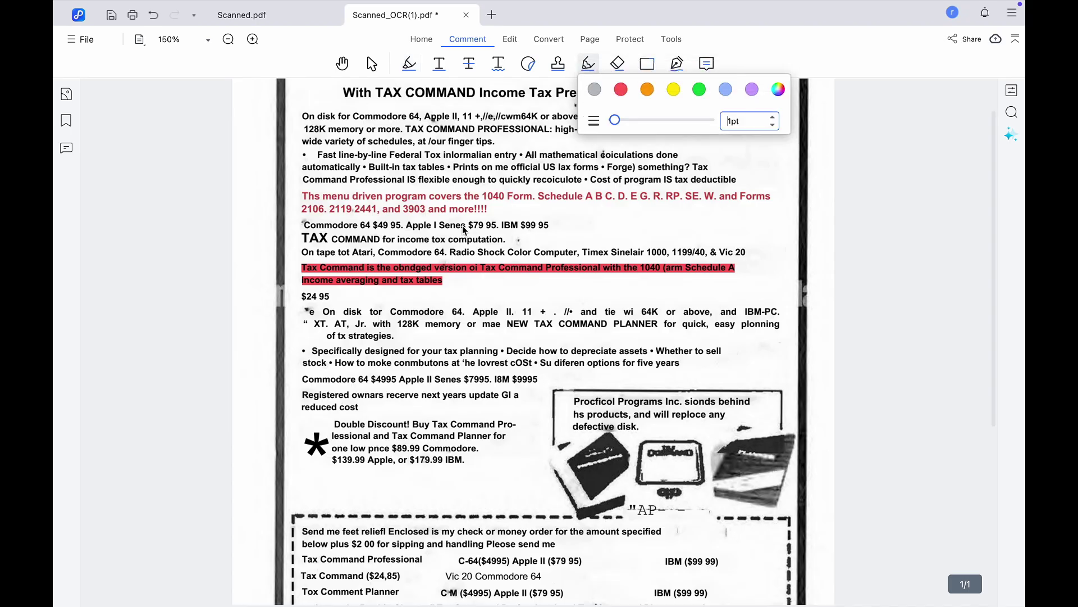
left_click_drag(480, 229, 547, 229)
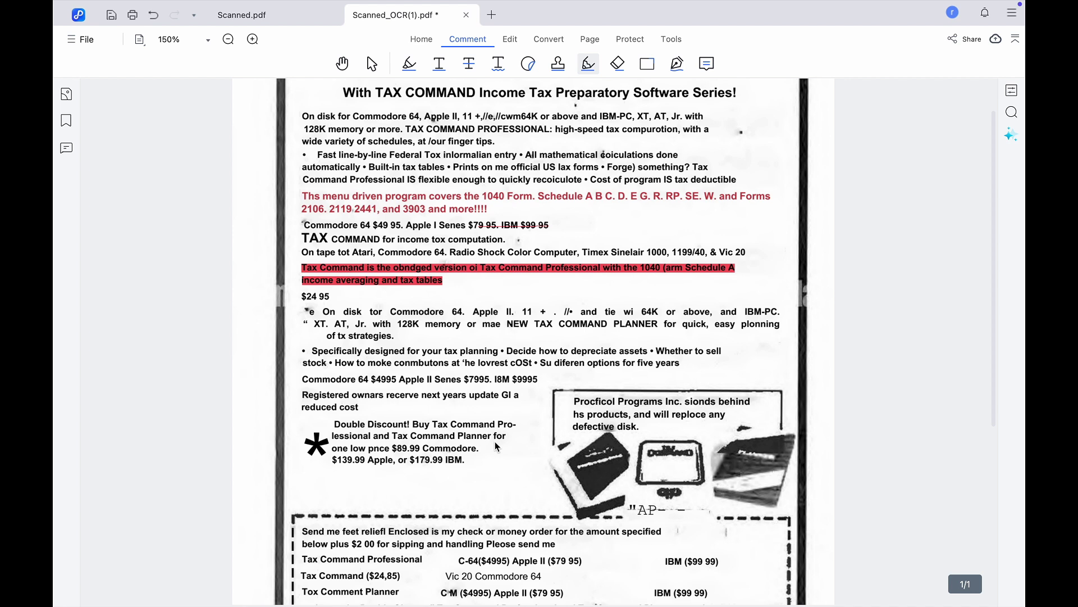
mouse_move(519, 438)
left_mouse_down()
mouse_move(505, 470)
mouse_move(528, 464)
left_mouse_up()
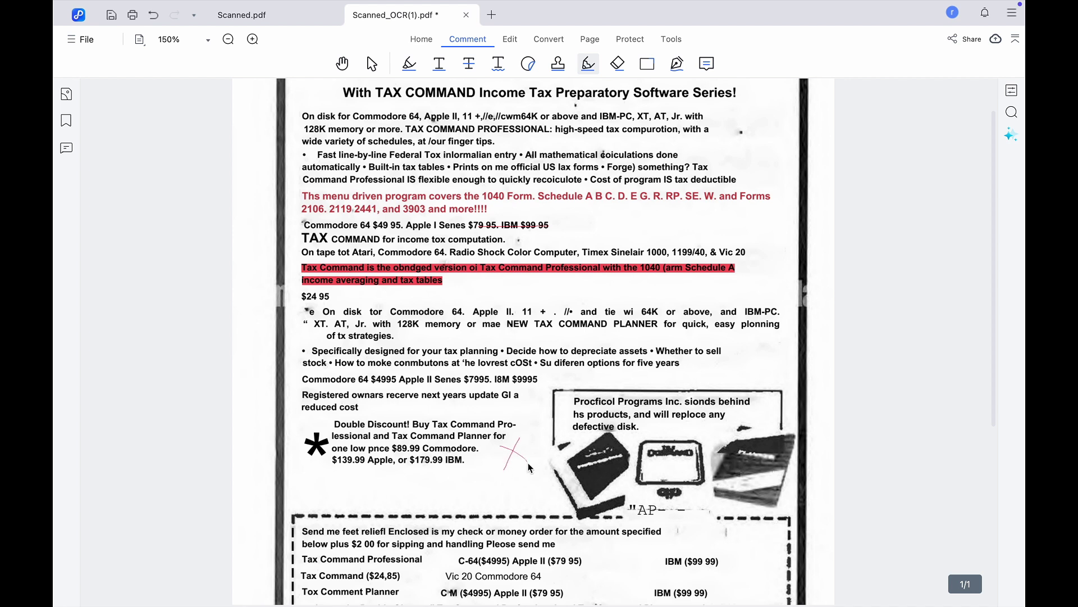